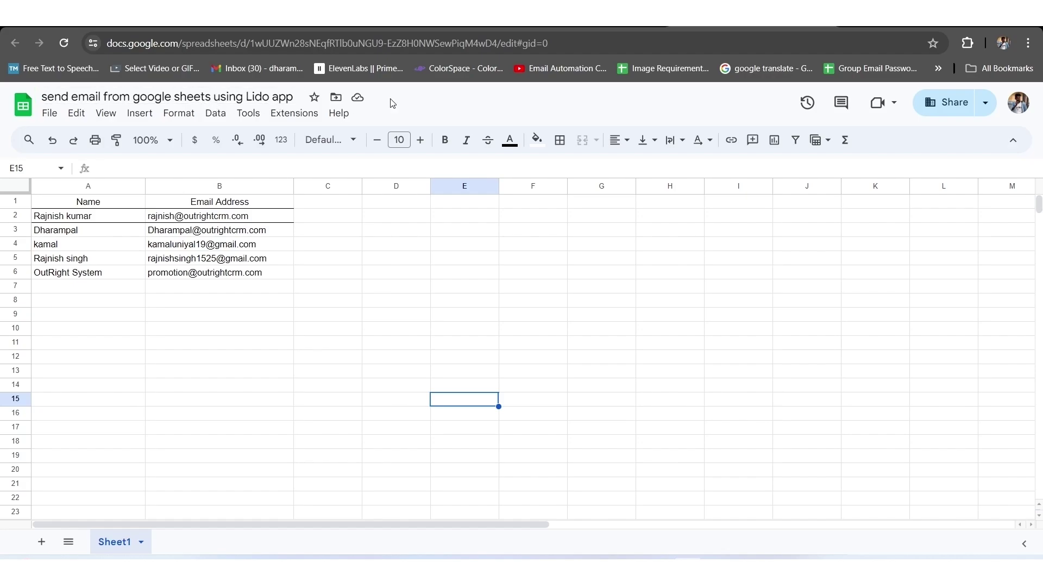
Select the contact spreadsheet's full Google Sheets URL in the address bar to copy it.
left_click_drag(578, 43, 129, 46)
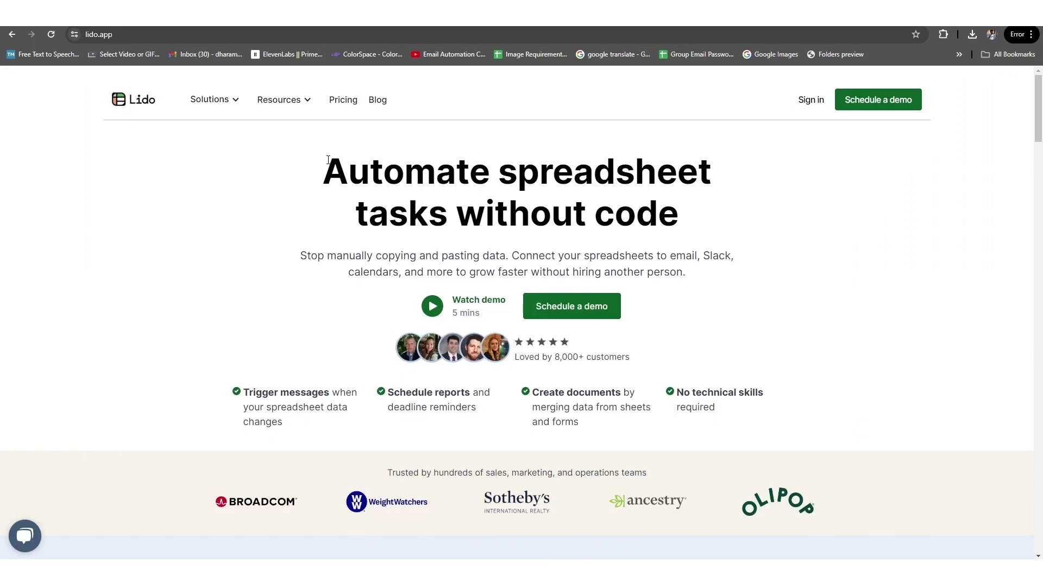
Sign in to Lido with the account email and password, then return to the homepage for a new blank sheet.
left_click_drag(328, 160, 698, 222)
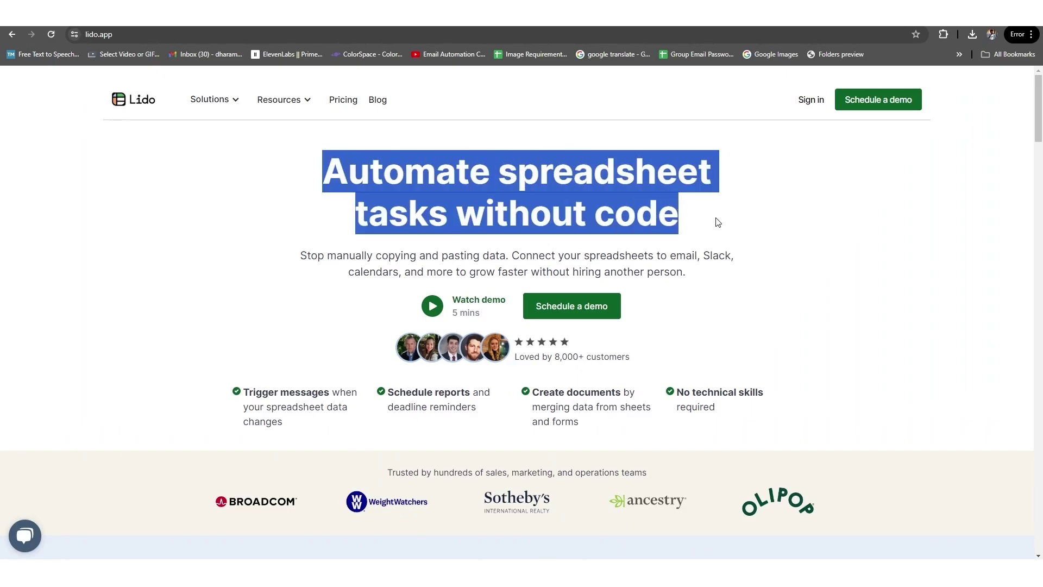
left_click(718, 222)
left_click(806, 103)
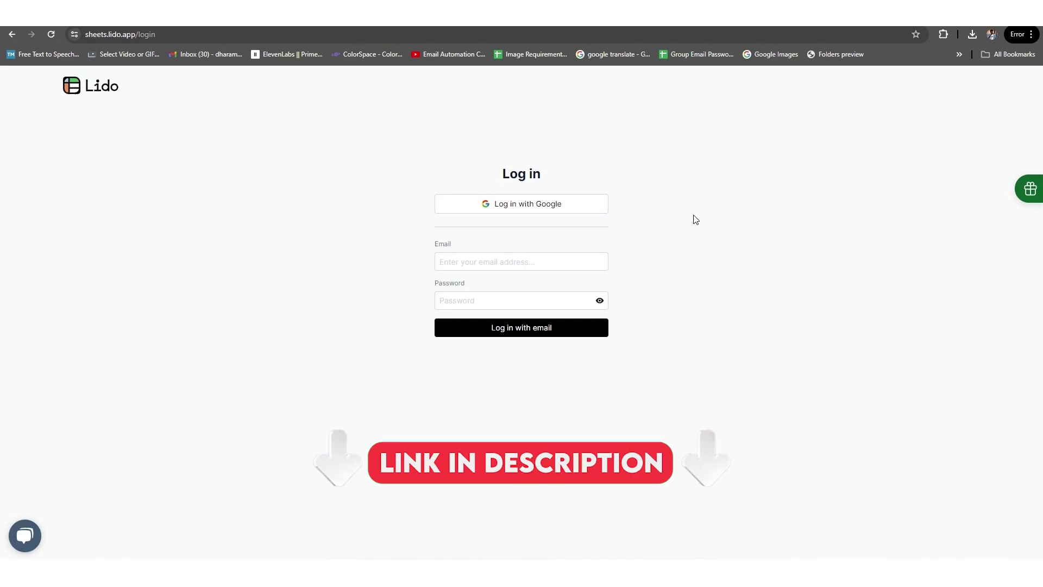
left_click(462, 266)
left_click(444, 300)
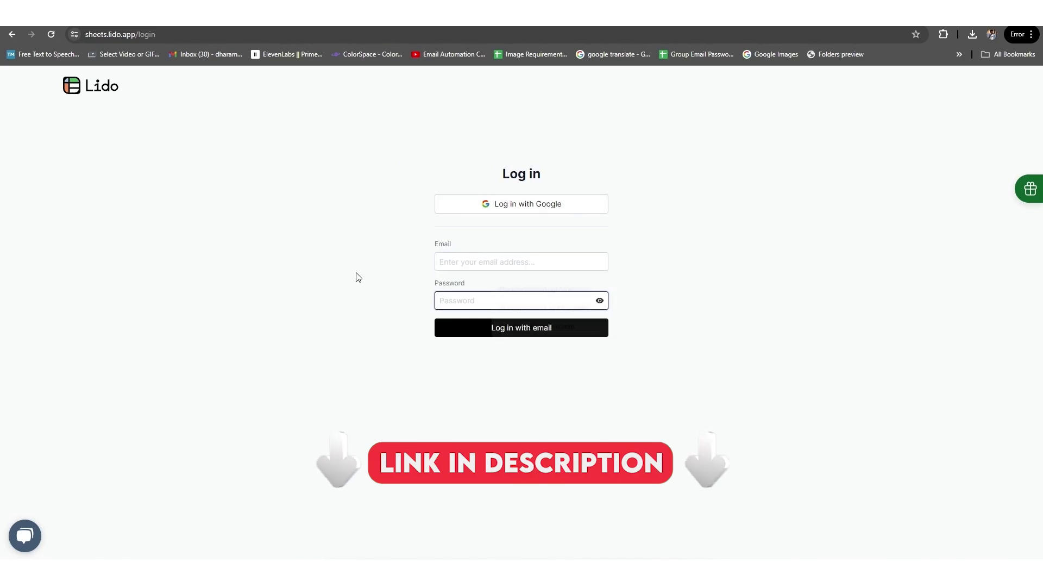
left_click(92, 86)
scroll(276, 189, "down", 2)
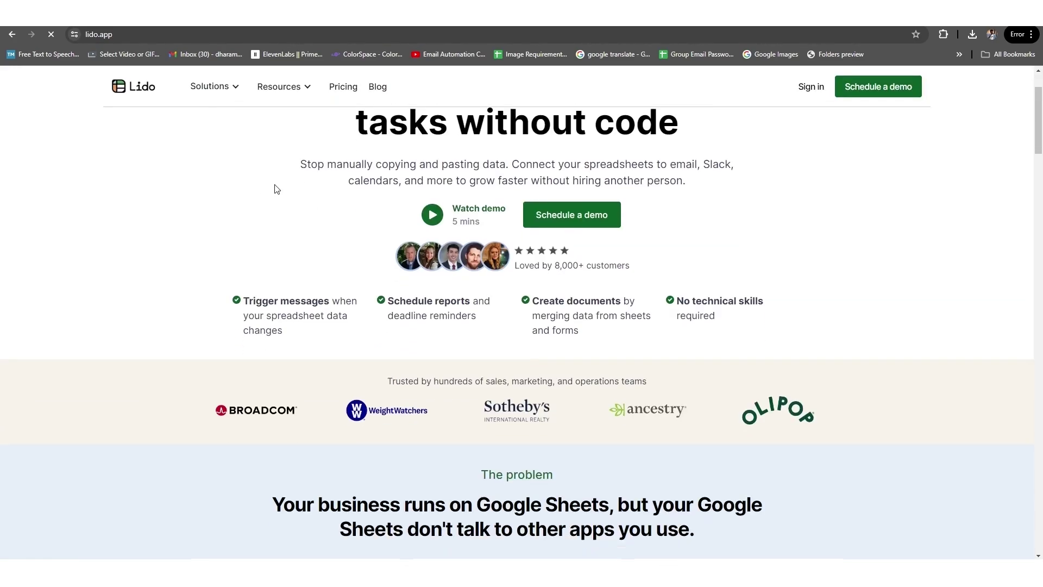
scroll(291, 218, "down", 15)
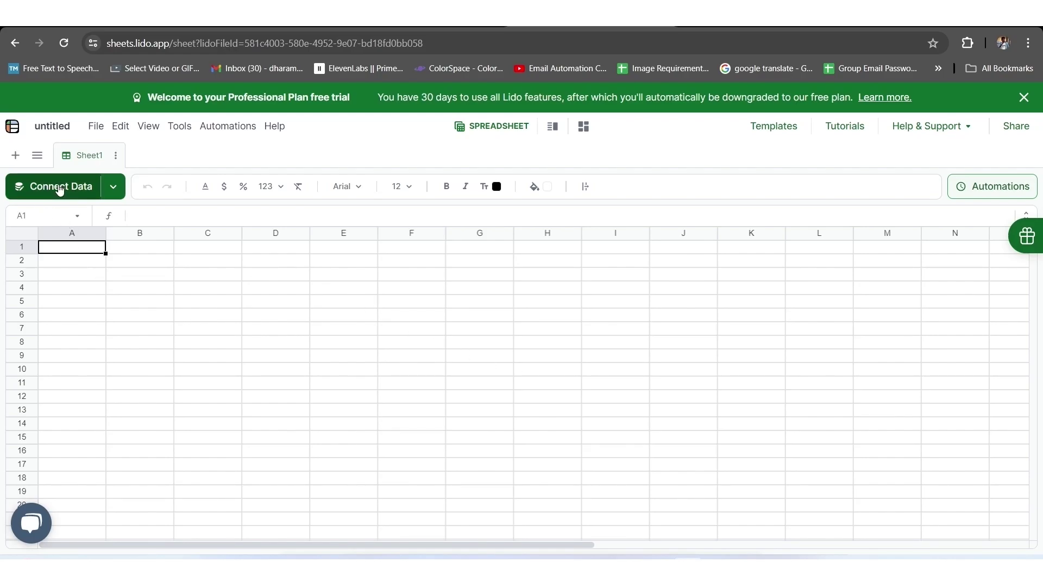
Choose Google Sheets as the data source and paste the contact sheet's URL.
left_click(60, 188)
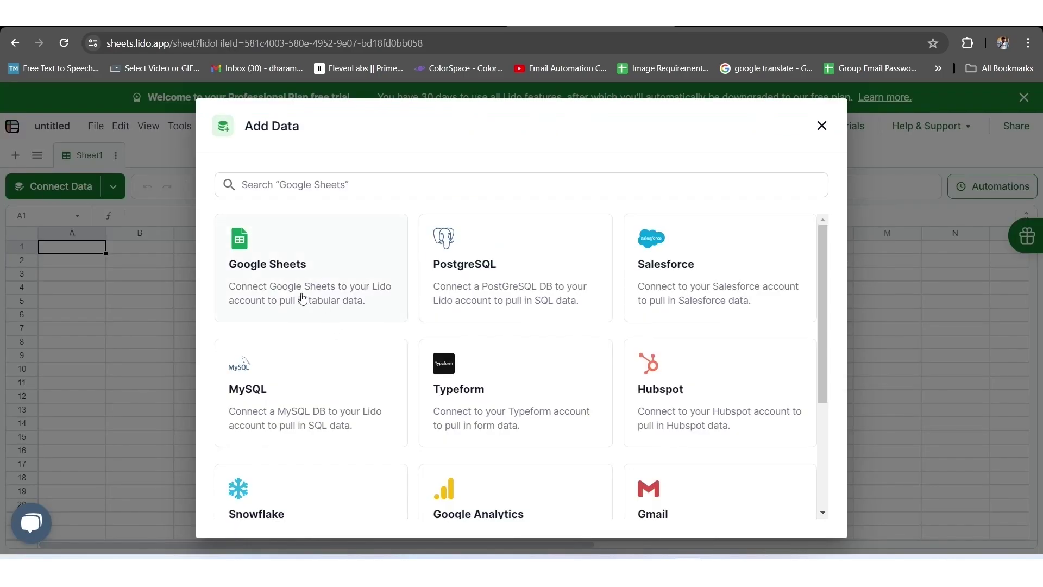
left_click(239, 256)
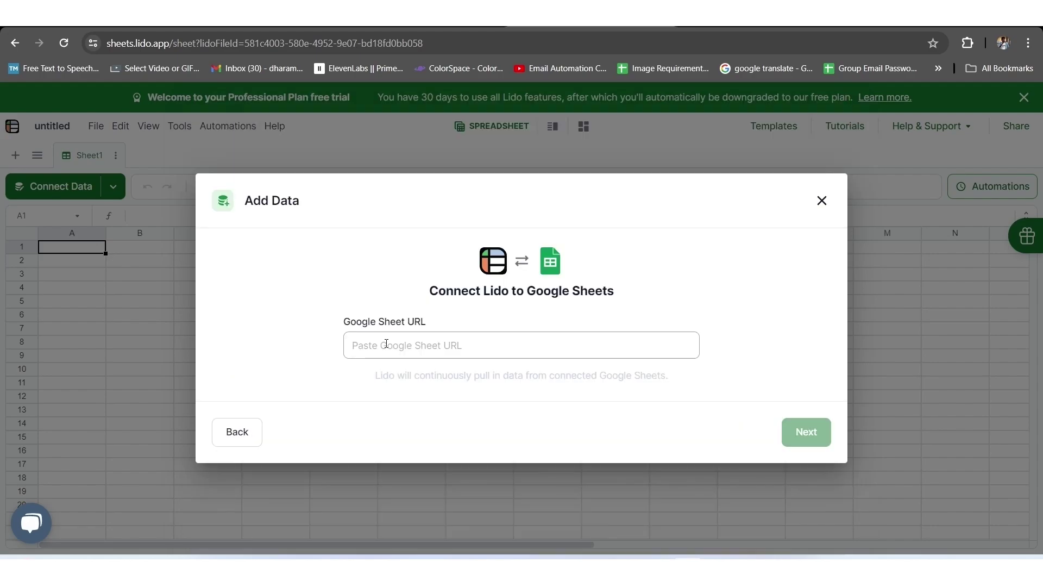
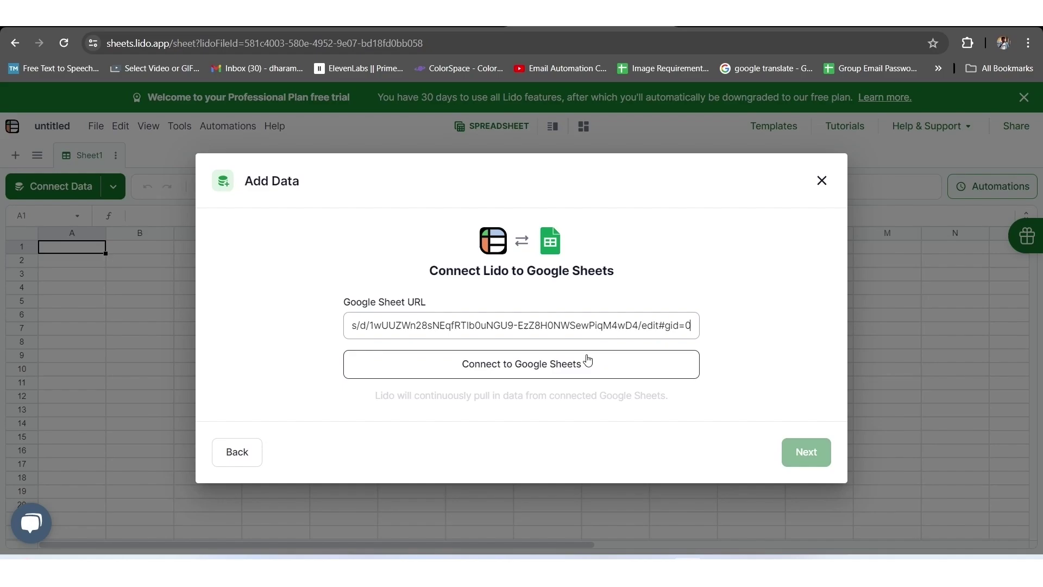
Authorise Lido with the Google account and confirm the connection success message.
left_click(507, 372)
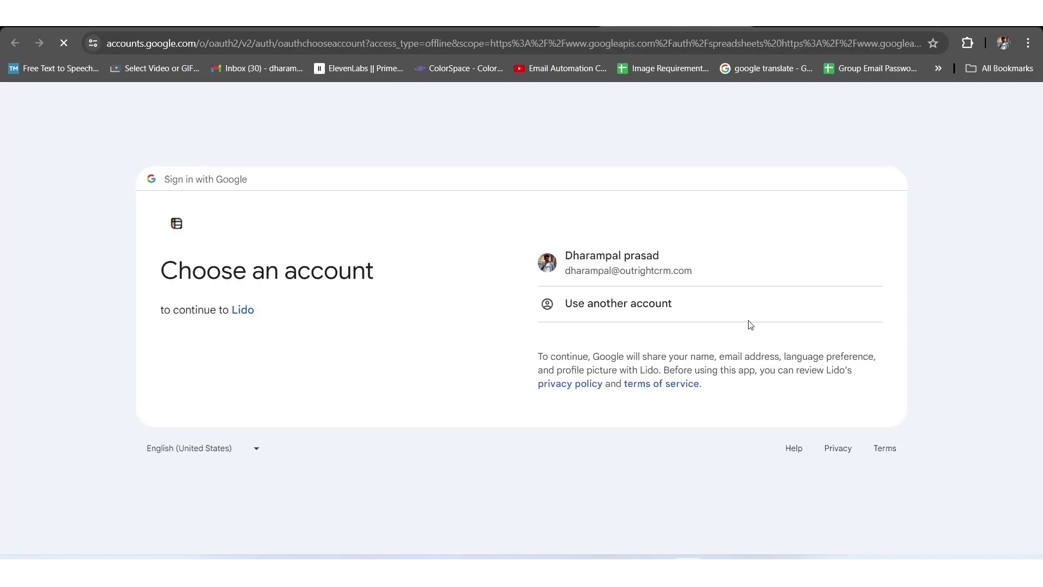
left_click(602, 265)
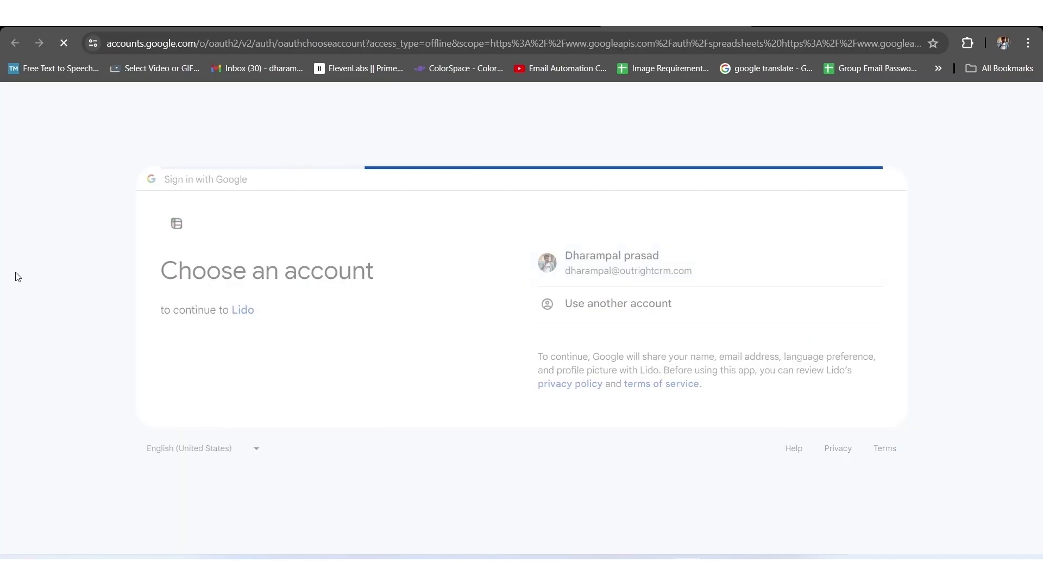
left_click(668, 399)
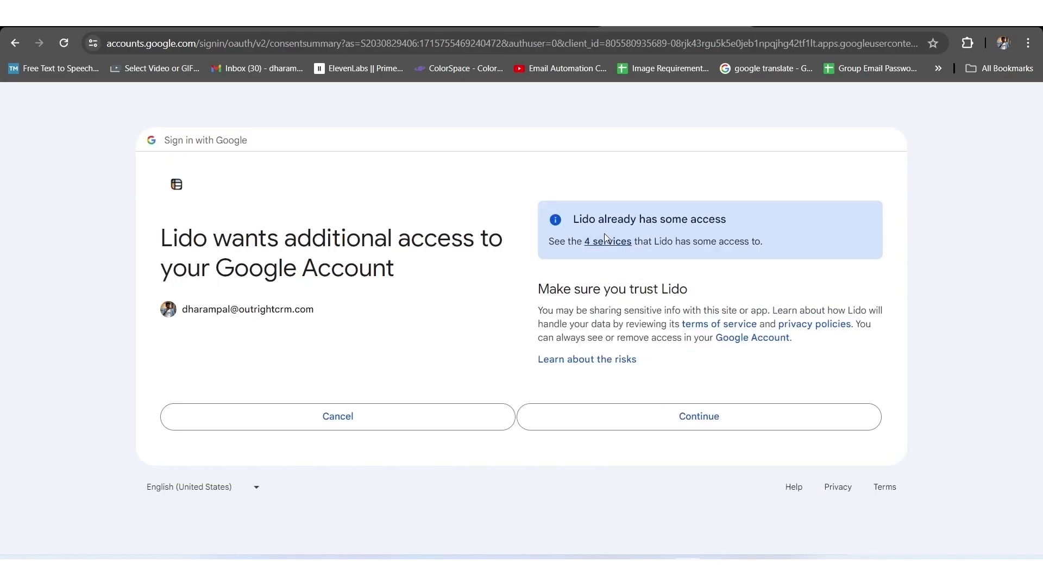
left_click(689, 423)
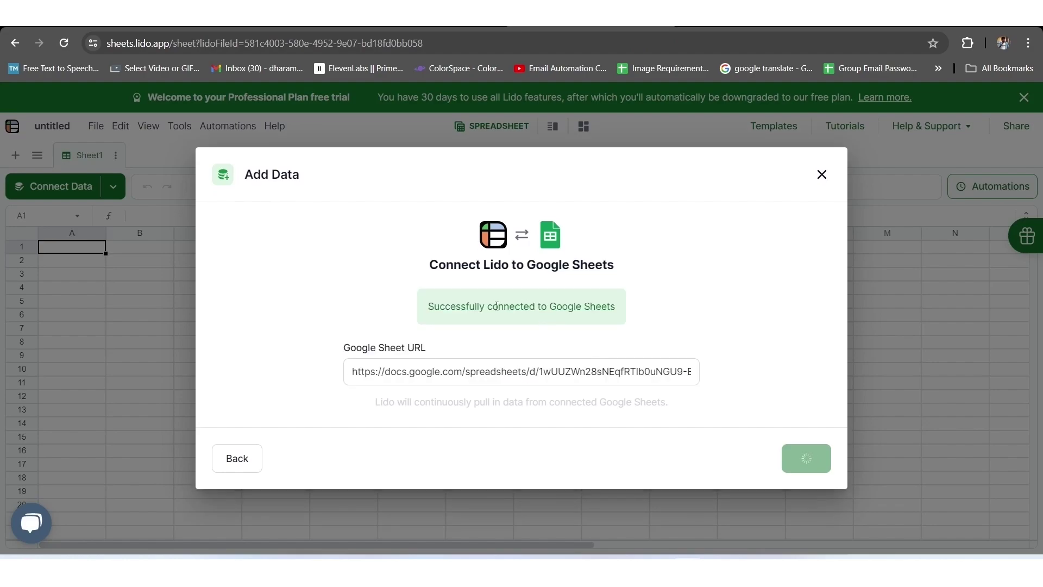
left_click_drag(427, 306, 618, 305)
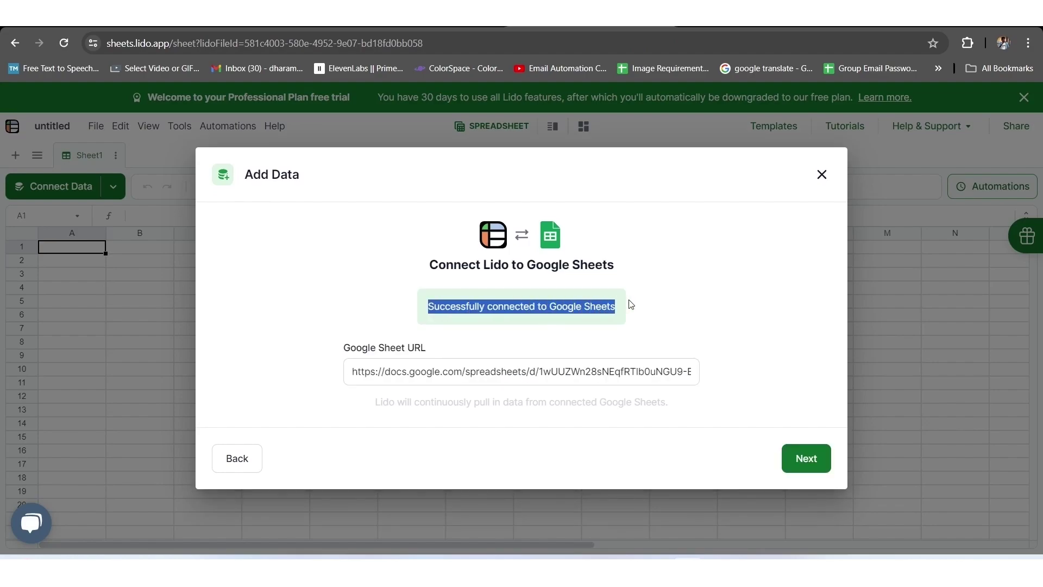
left_click(815, 466)
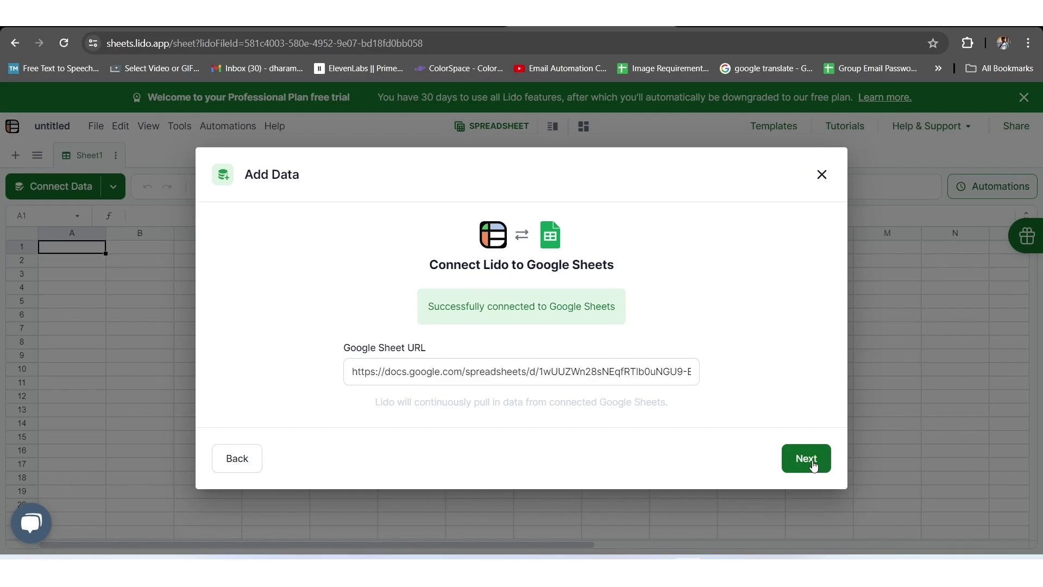
Preview the Name and Email Address columns, add the data, and keep the table name Sheet1.
left_click(806, 459)
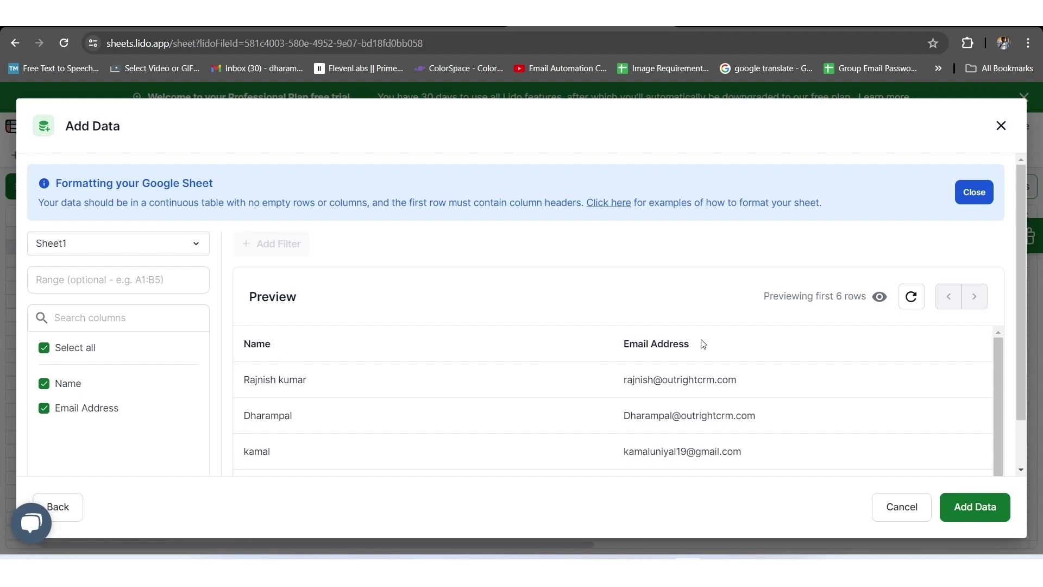
scroll(410, 435, "down", 3)
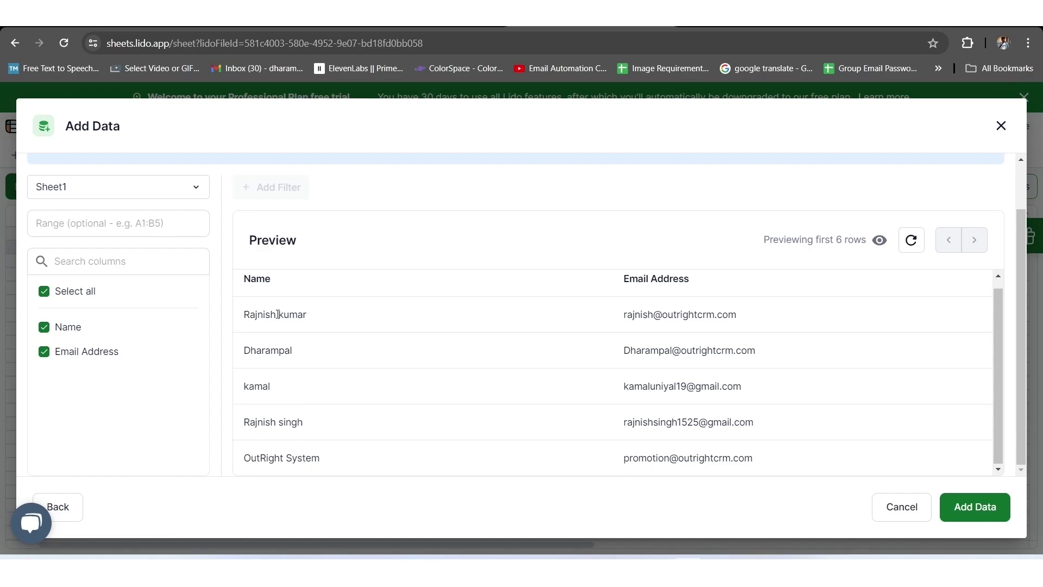
left_click(980, 509)
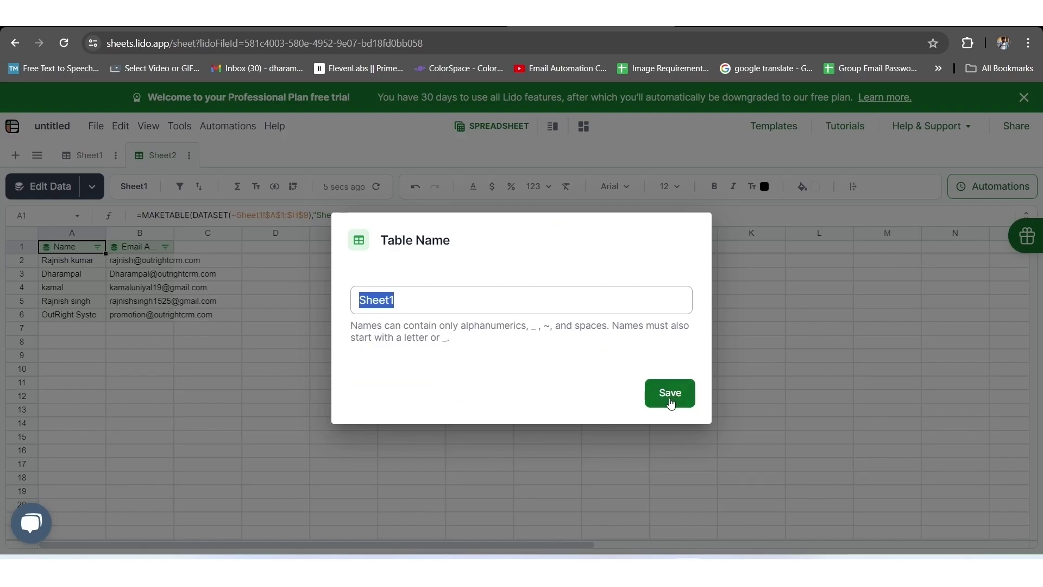
left_click(666, 398)
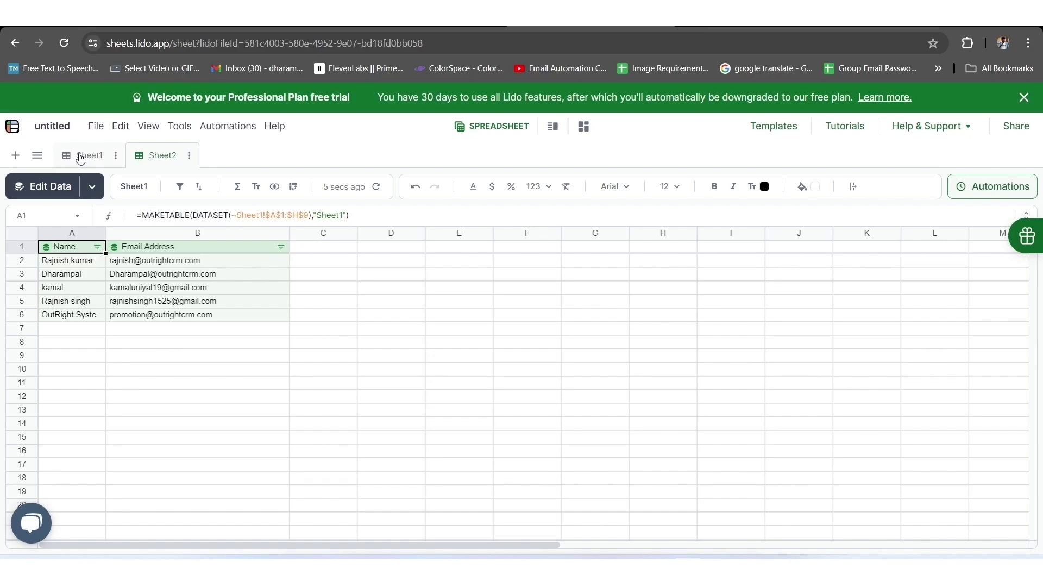
Rename the empty Sheet1 to 'Email Template'.
left_click(80, 157)
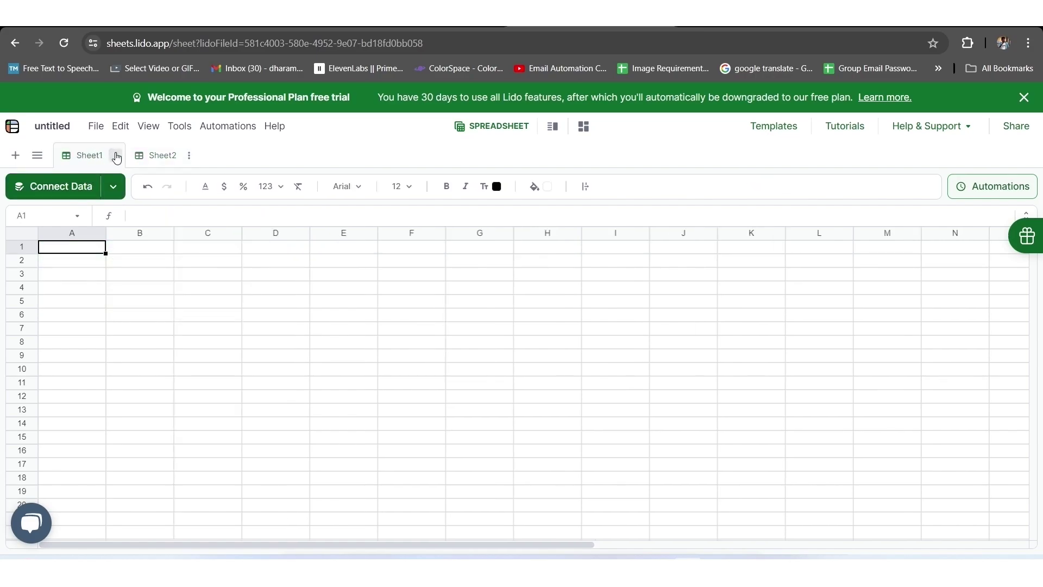
left_click(116, 157)
left_click(163, 180)
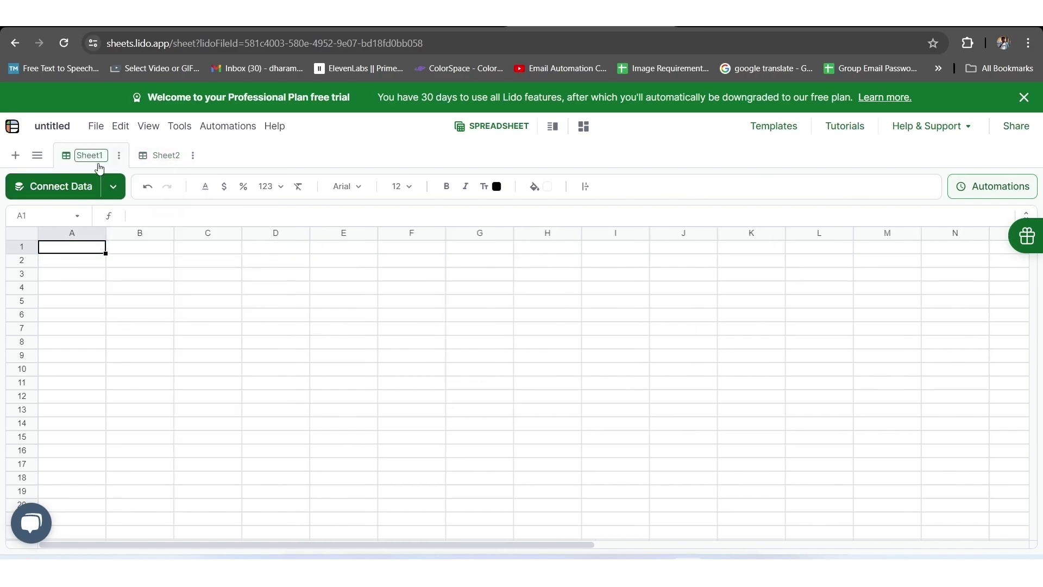
key("BackSpace")
key("BackSpace")
key("BackSpace")
key("BackSpace")
key("BackSpace")
type("Email Template")
key("Return")
type("subject")
key("Return")
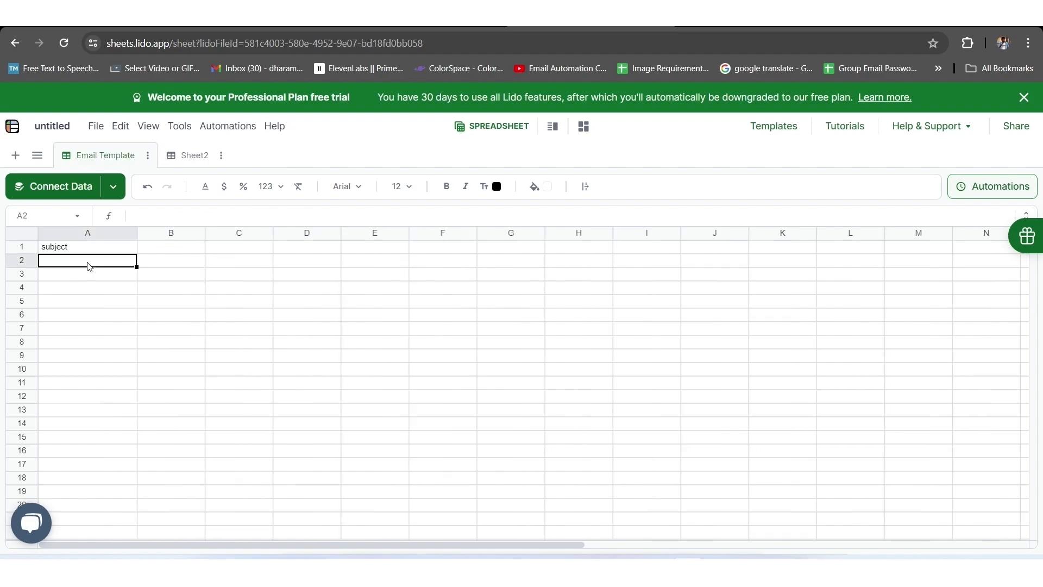
type("Body")
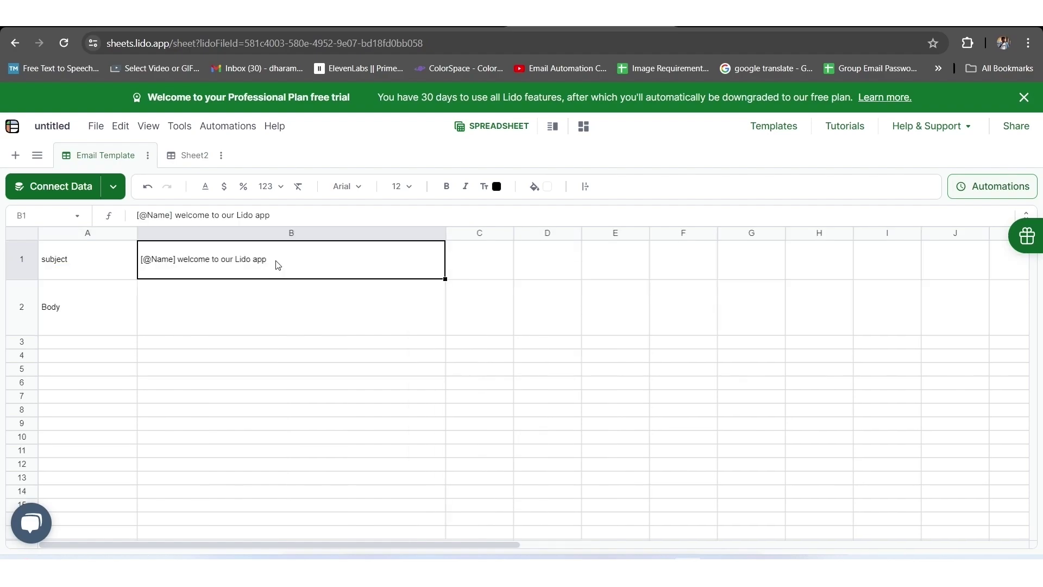
double_click(277, 265)
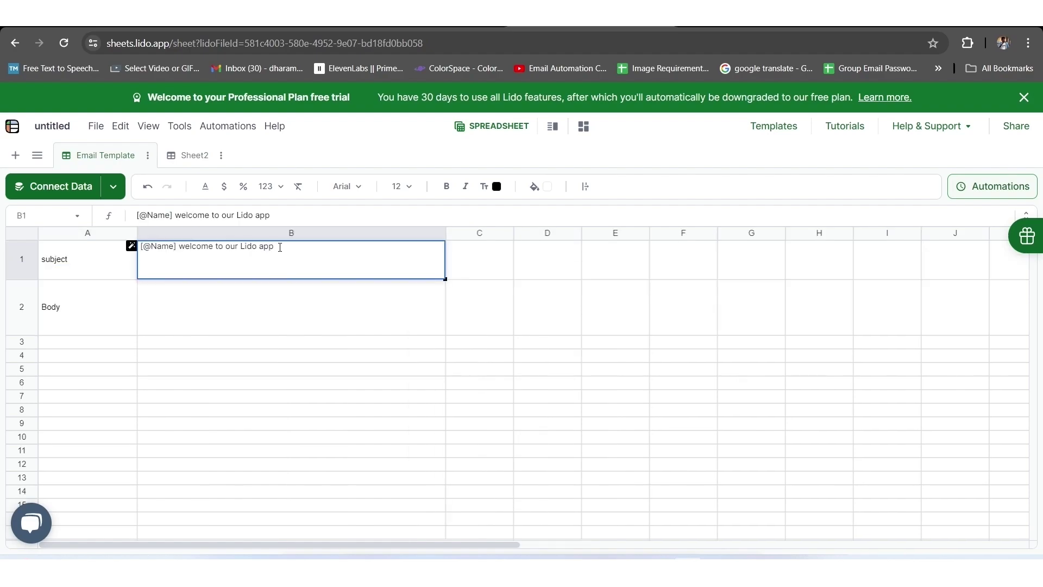
key("Return")
type("\"Hii [@Name]  Welcome to lido.app! Please feel free reach out with any questions. don't mind, can you confirm your email  Thanks,  Lido app\"")
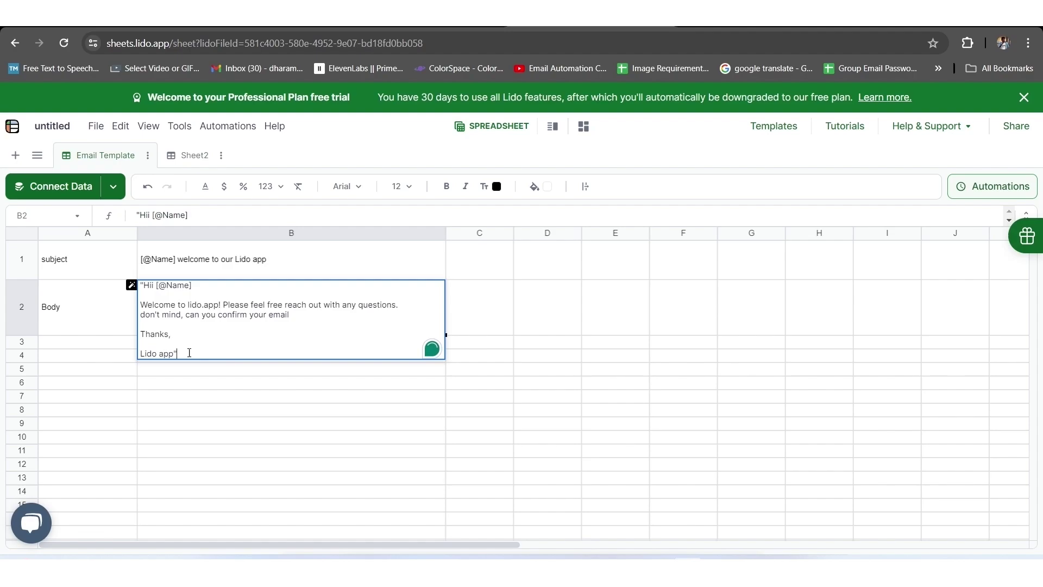
left_click_drag(191, 353, 143, 283)
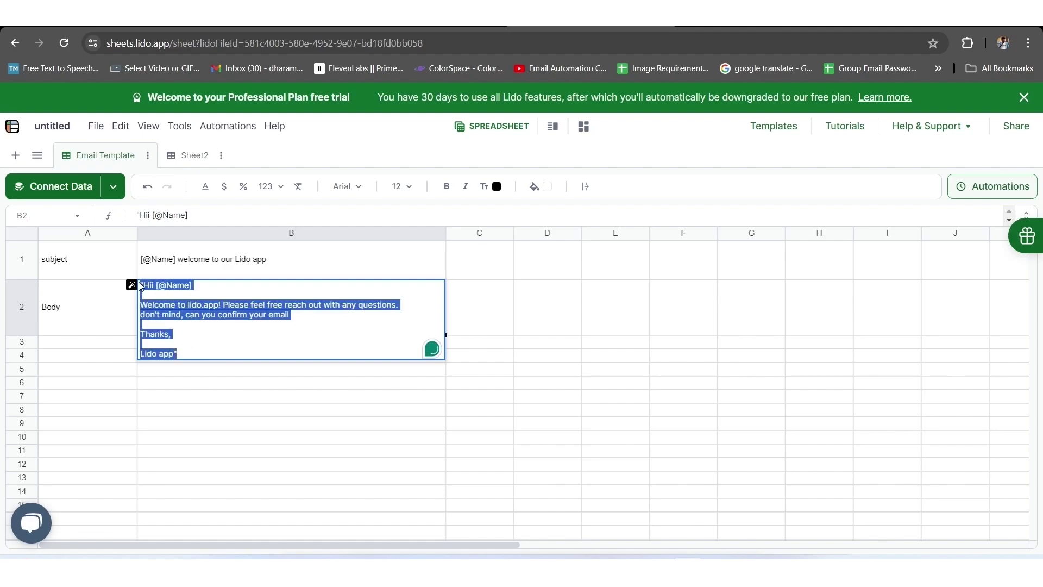
left_click(229, 341)
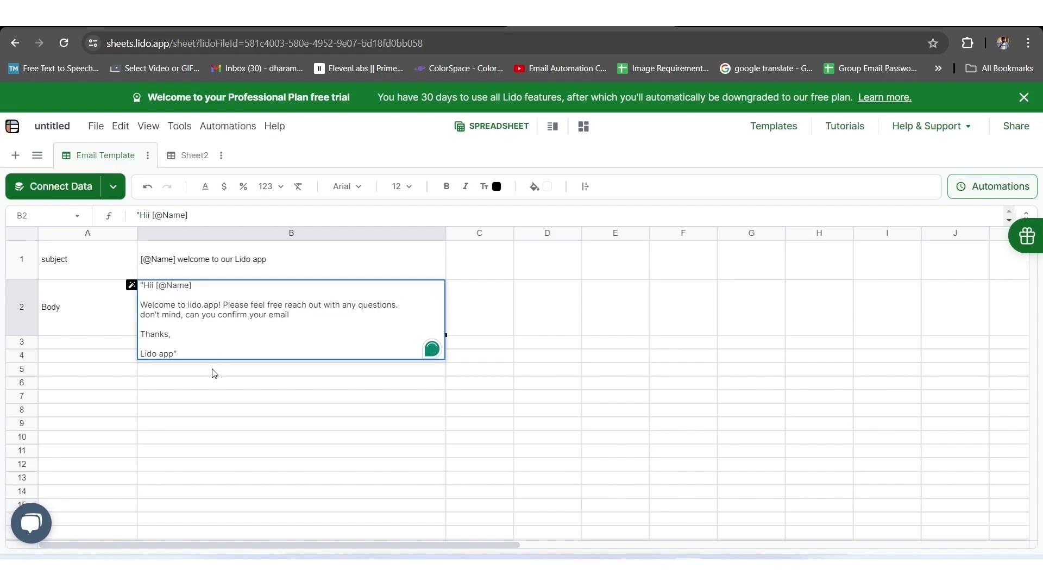
Enter =STRINGTEMPLATE('Email Template'!$B$1) in C2 to generate each contact's subject.
left_click(218, 399)
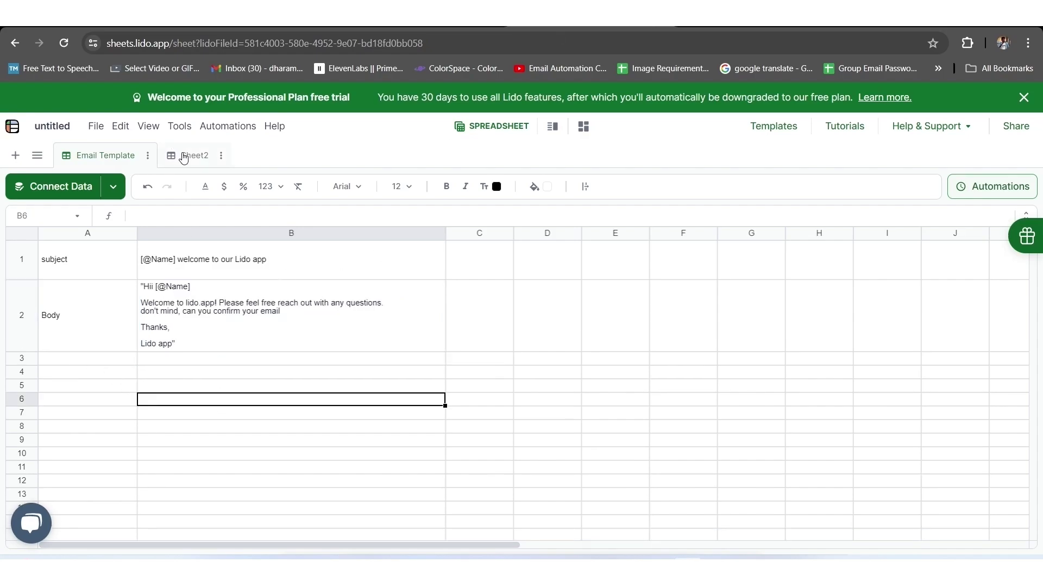
left_click(184, 157)
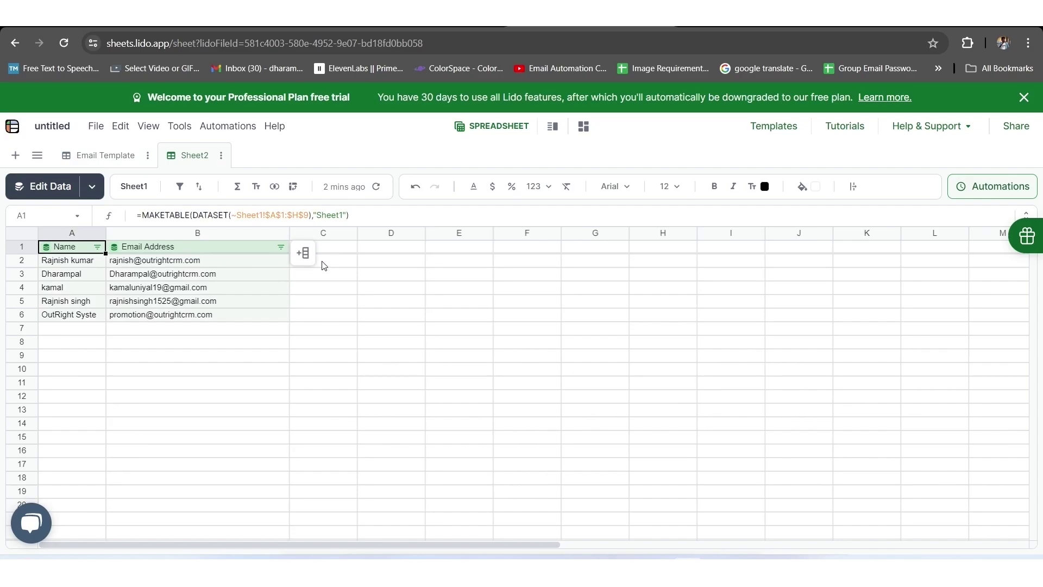
double_click(331, 261)
type("=st")
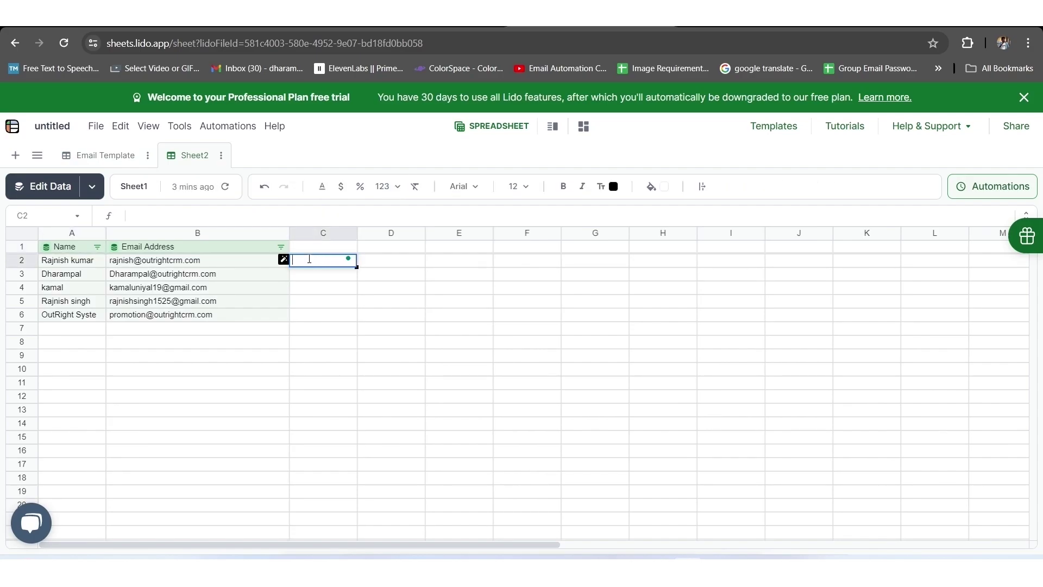
type("ri")
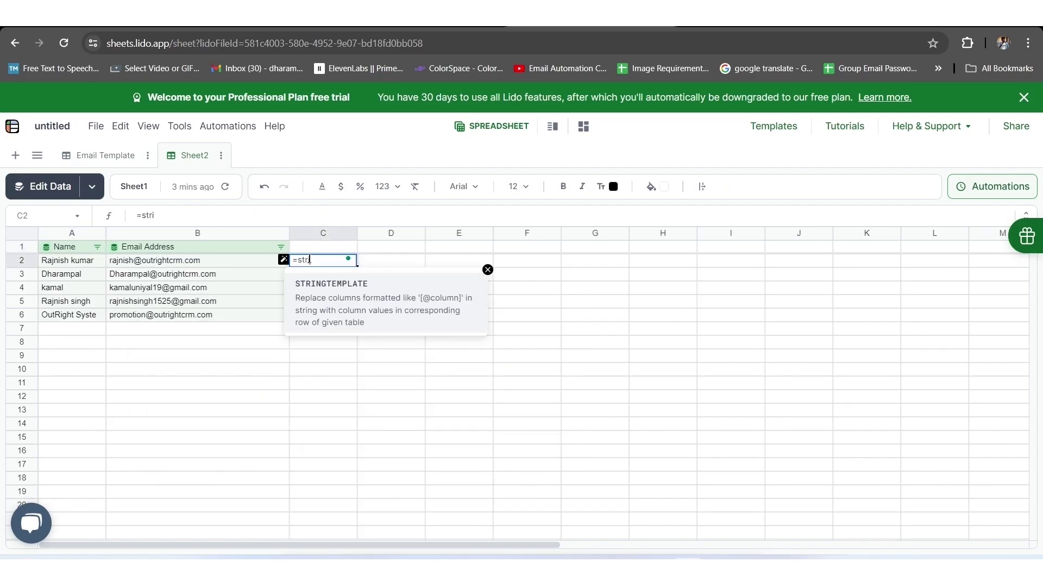
left_click(371, 304)
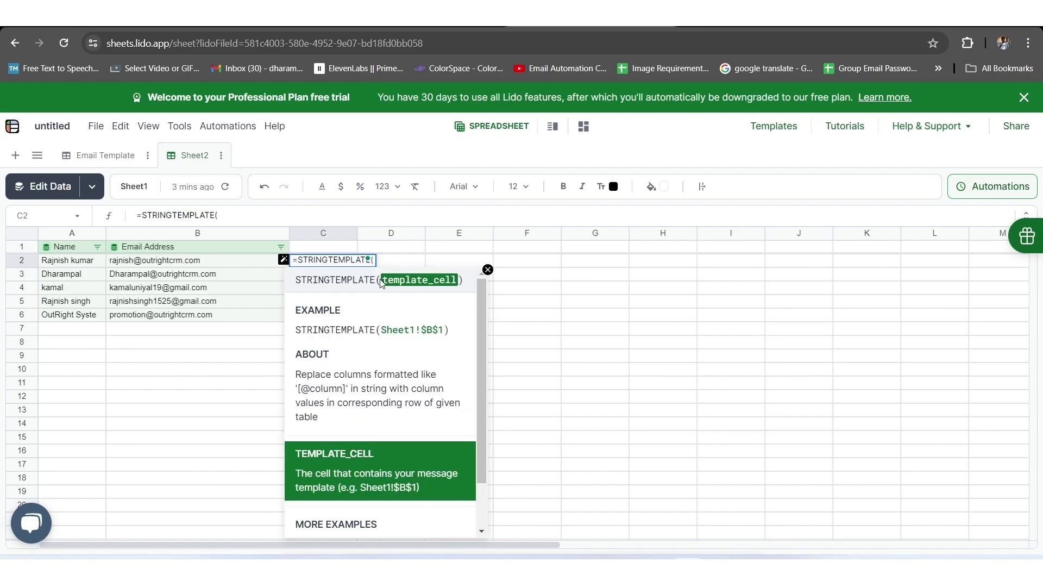
left_click(105, 156)
left_click(221, 274)
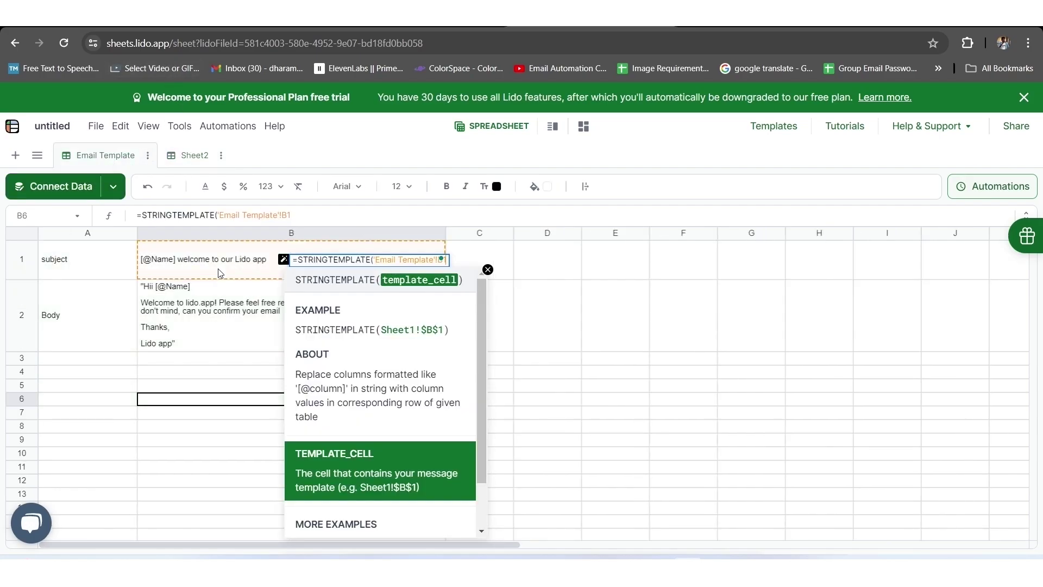
left_click(282, 216)
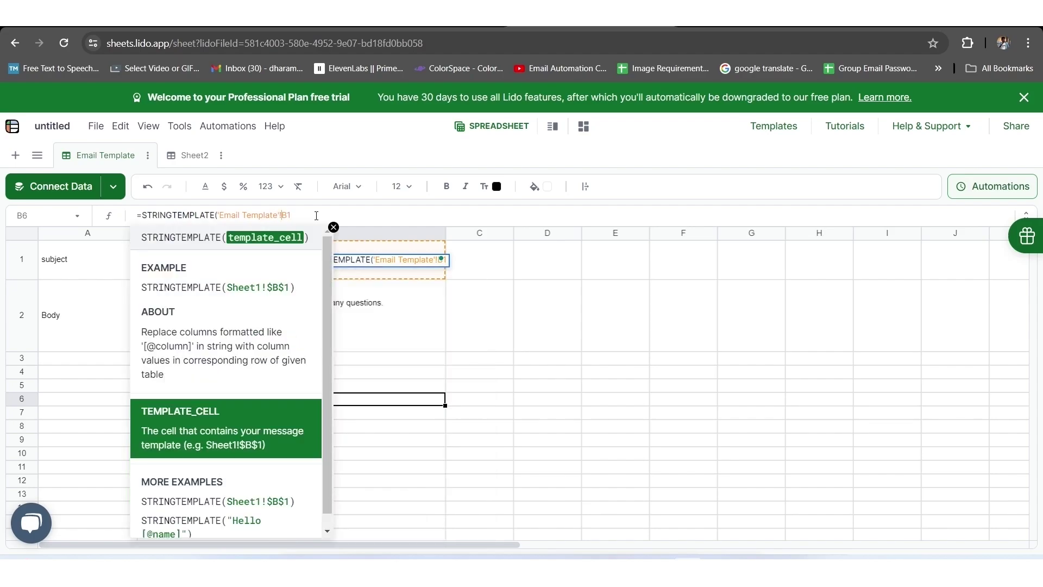
type("$B")
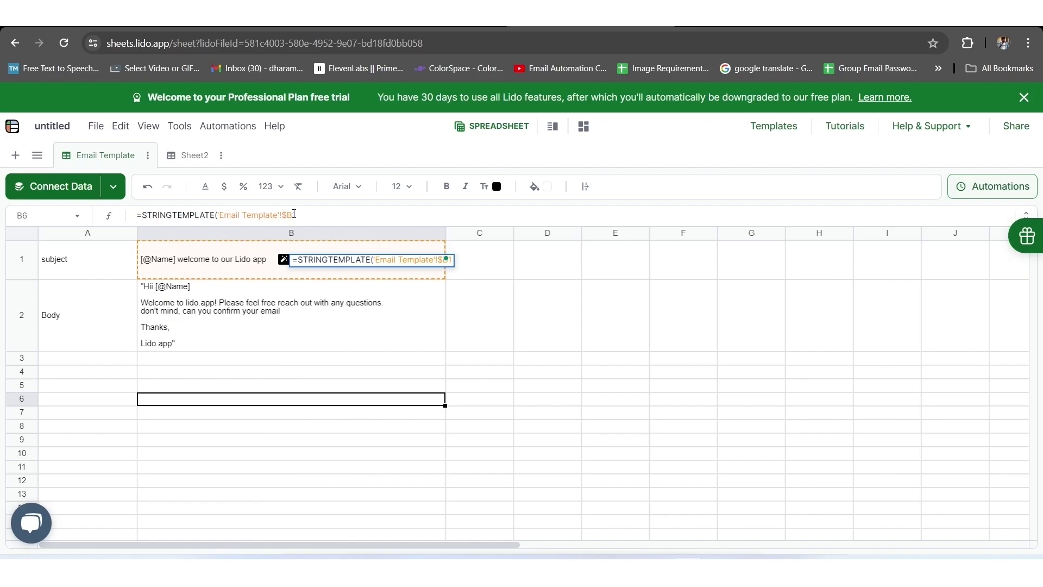
type("$")
left_click(324, 212)
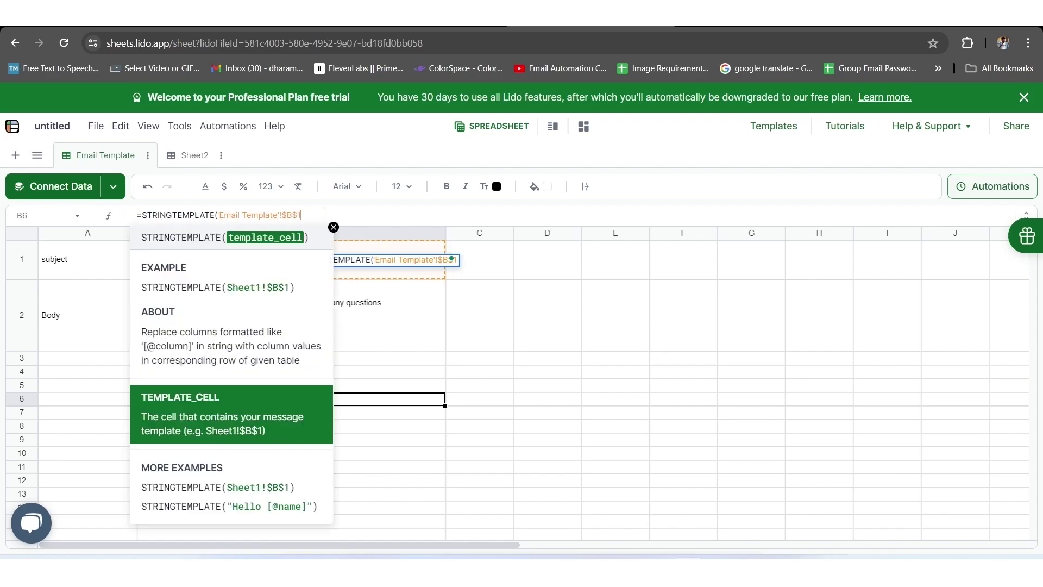
type(")")
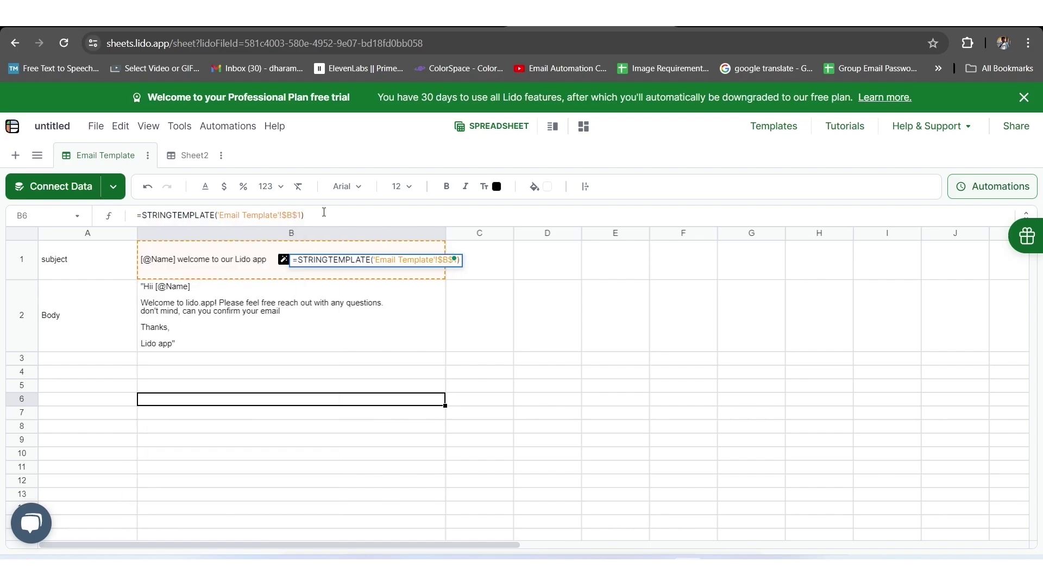
key("Return")
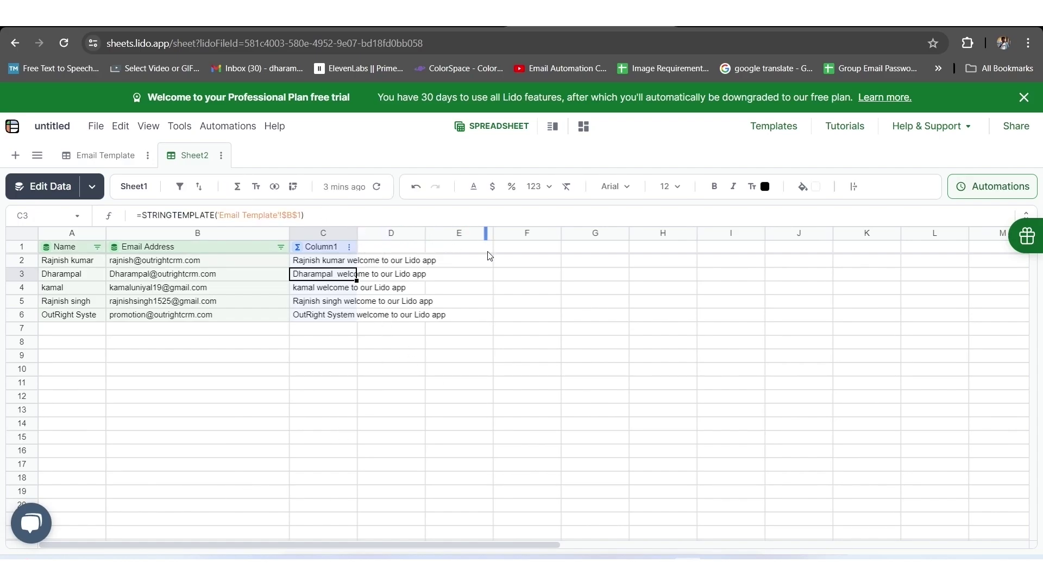
Widen column C and rename the computed column to Subject.
left_click_drag(489, 256, 489, 255)
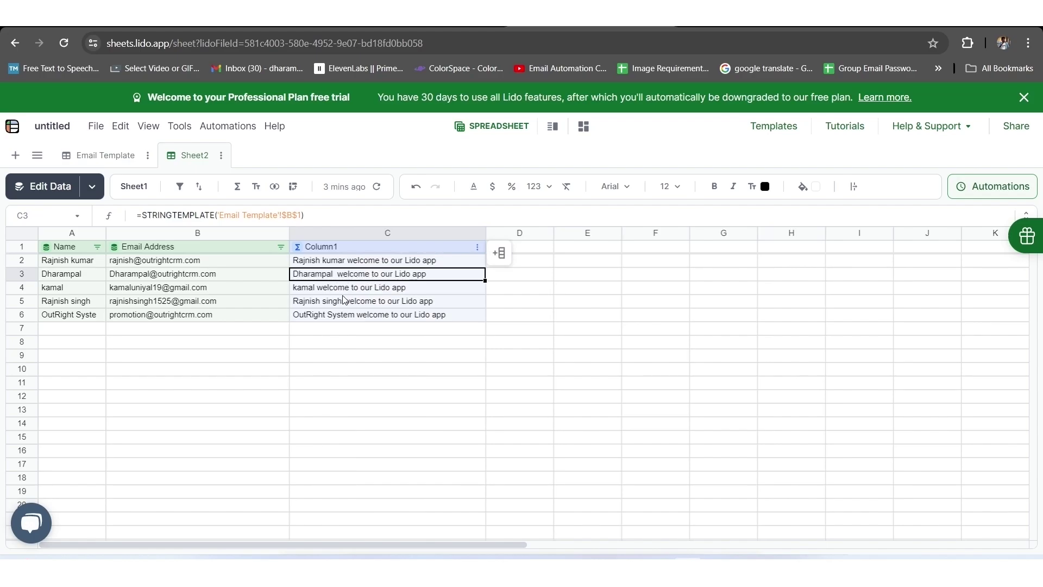
left_click(344, 249)
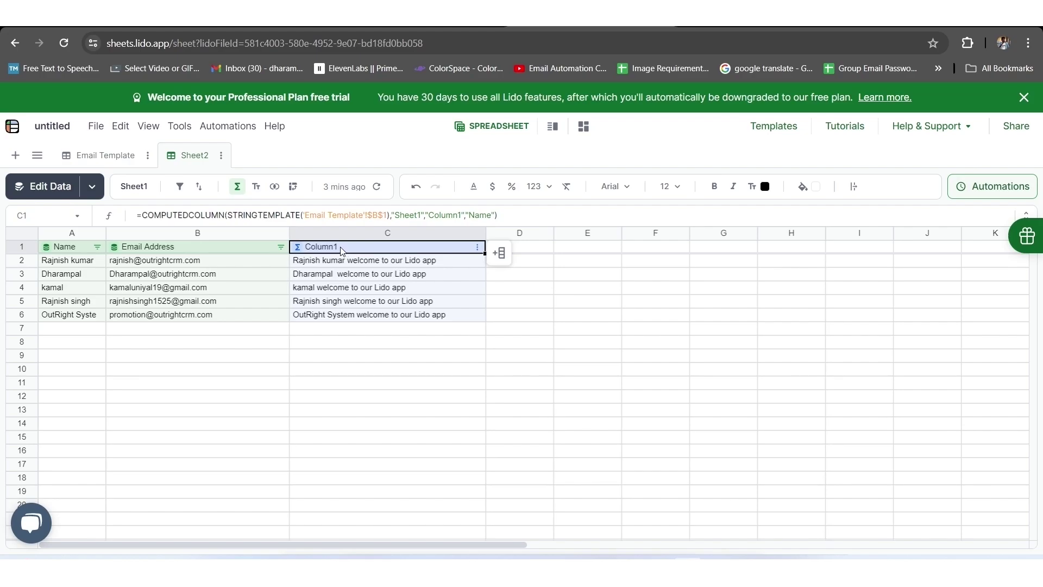
double_click(342, 249)
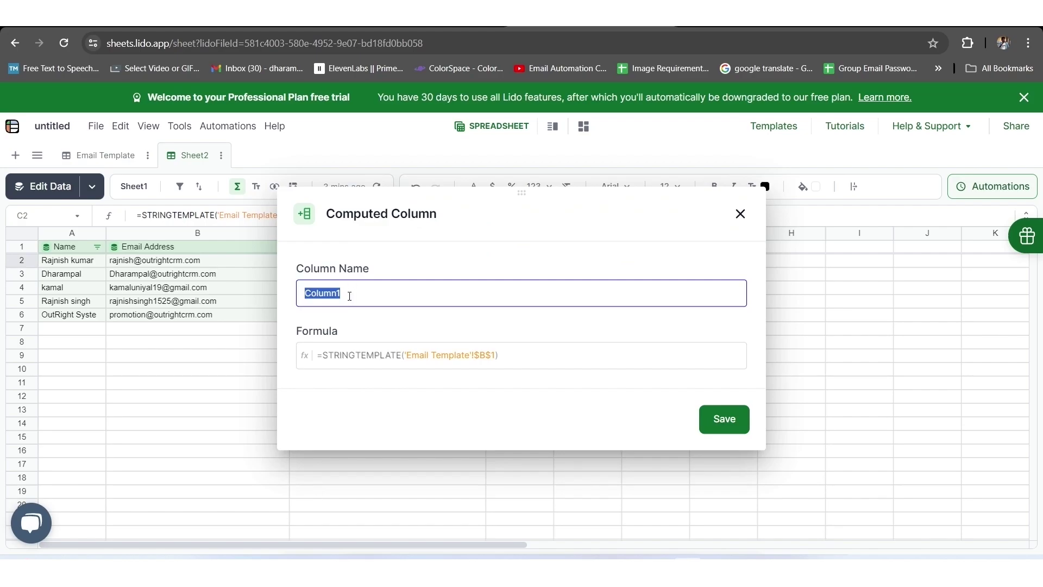
type("Subject")
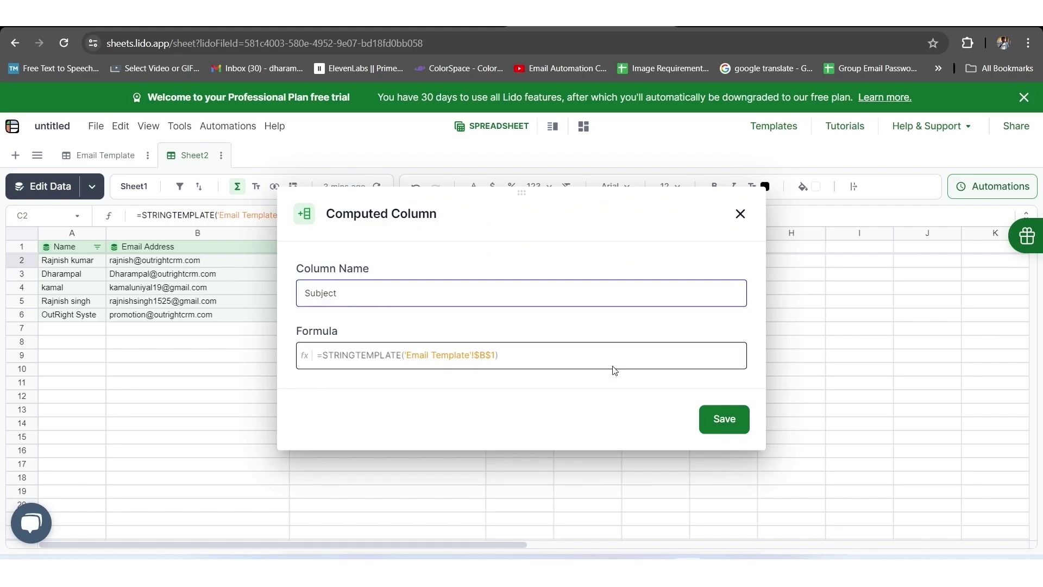
left_click(727, 426)
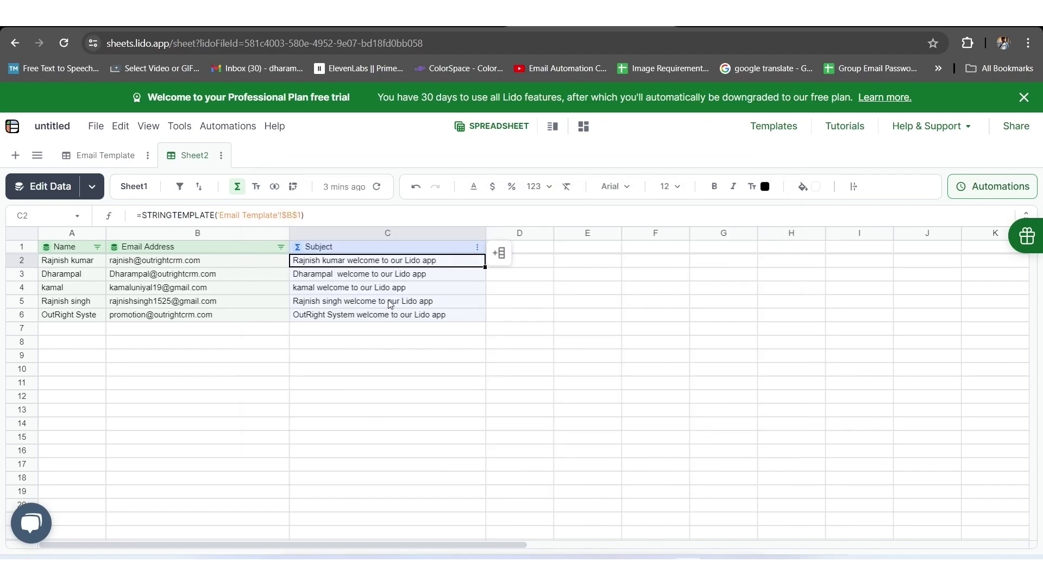
Enter =STRINGTEMPLATE('Email Template'!$B$2) in D2 to build each contact's message.
key("ctrl+plus")
double_click(560, 279)
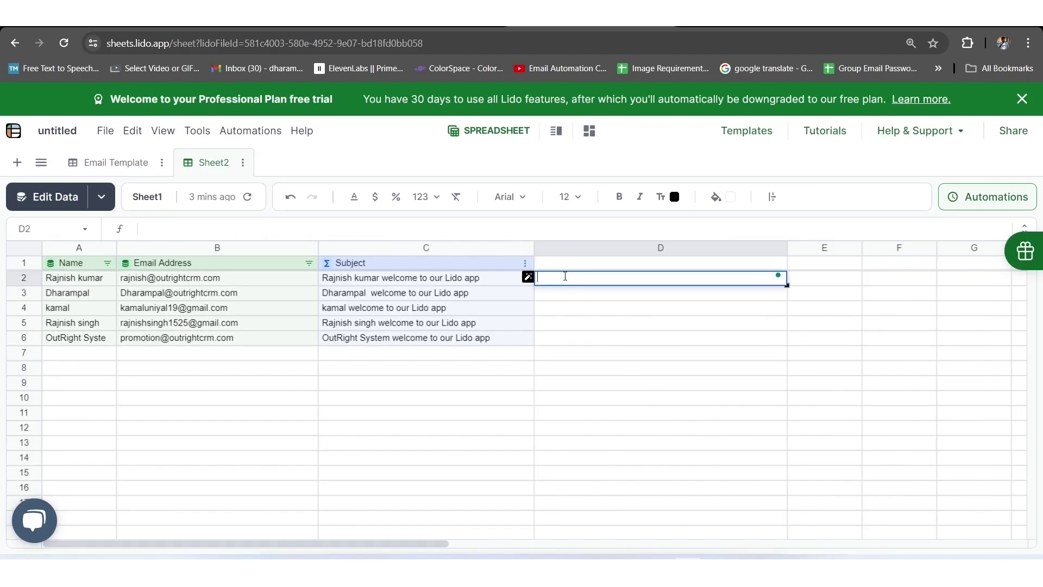
type("=str")
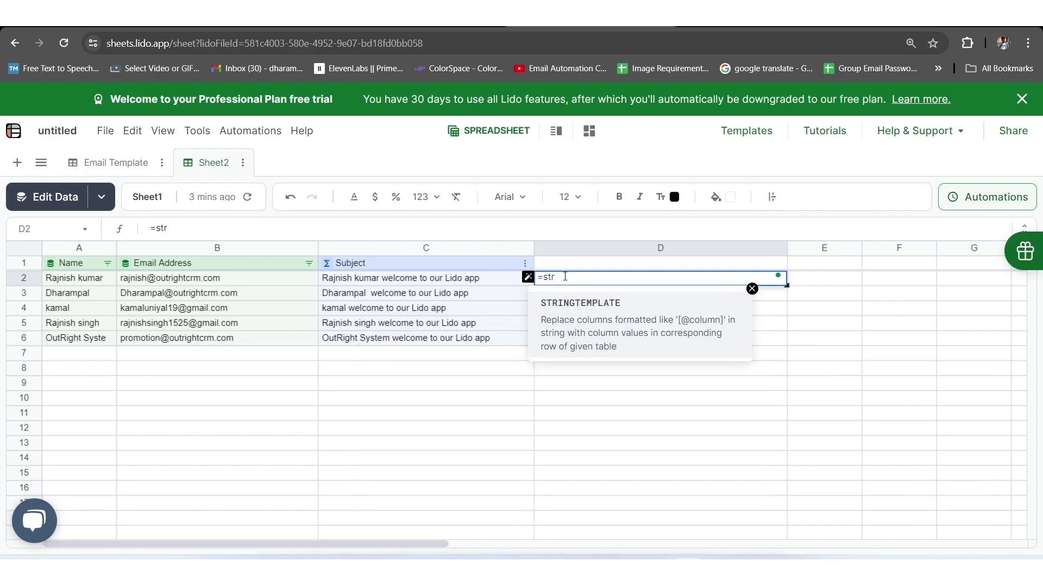
key("Tab")
left_click(116, 162)
left_click(220, 353)
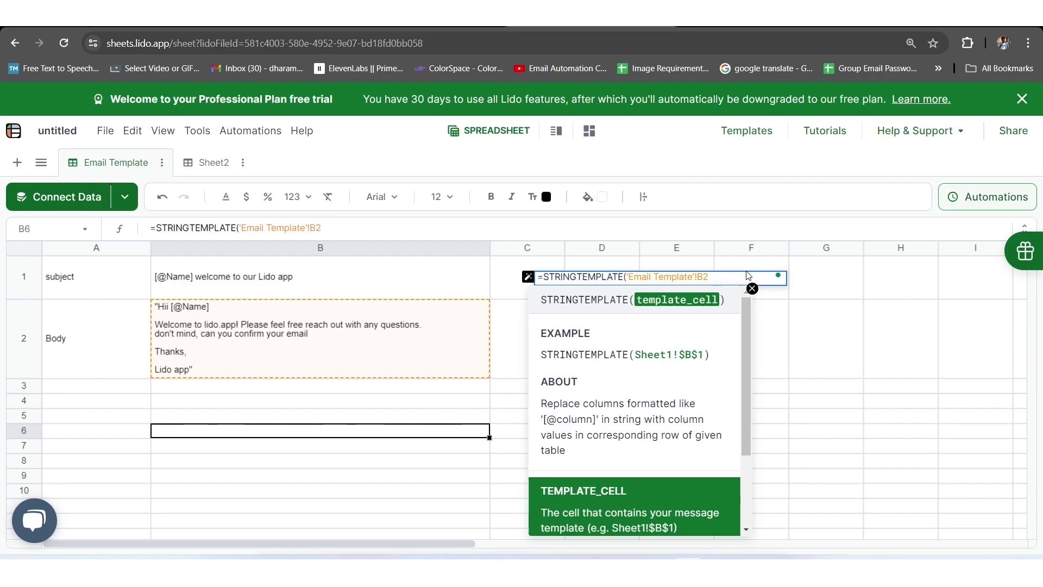
key("F4")
type(")")
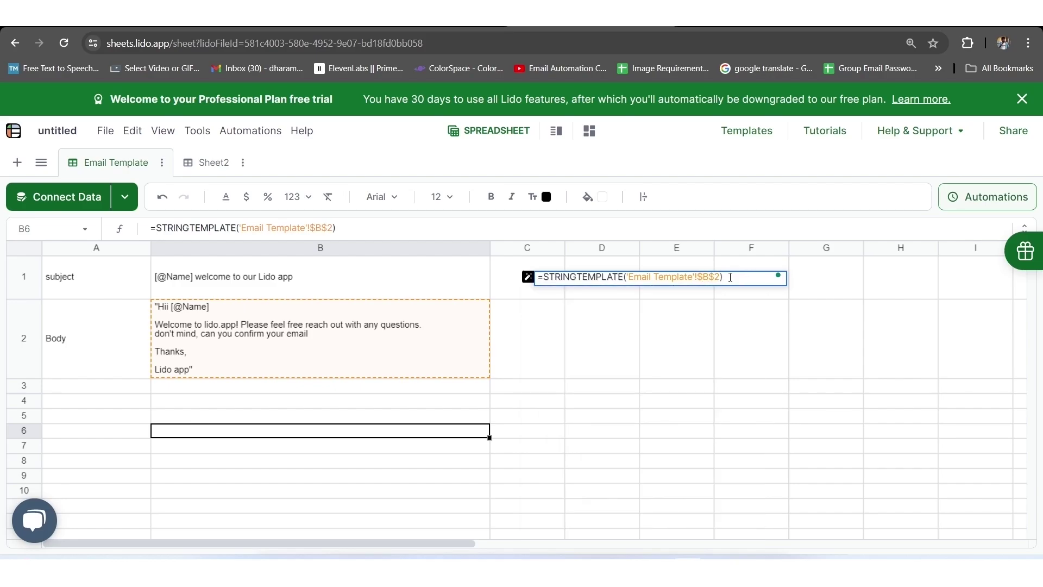
key("Return")
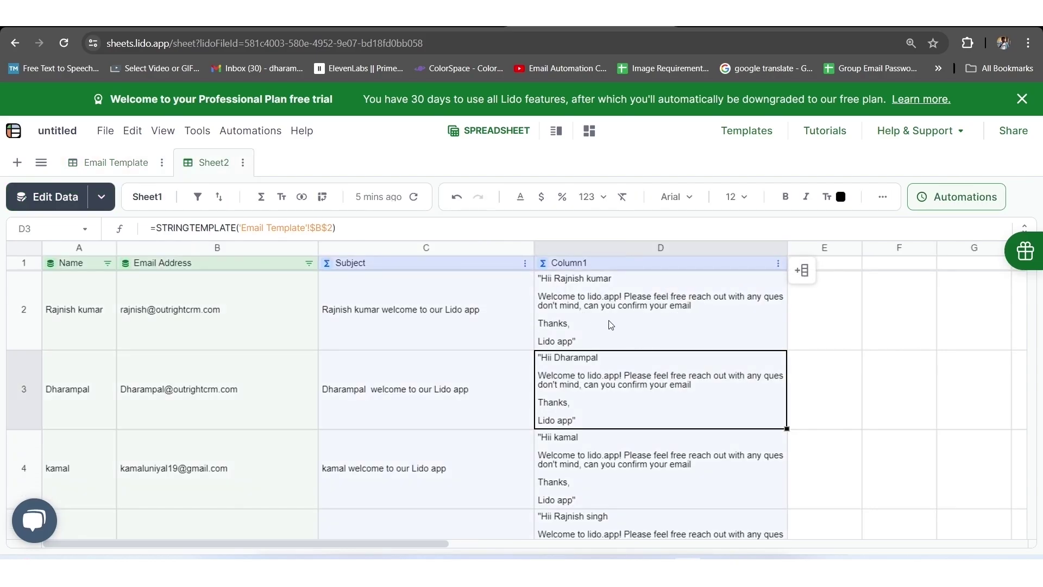
scroll(617, 383, "down", 2)
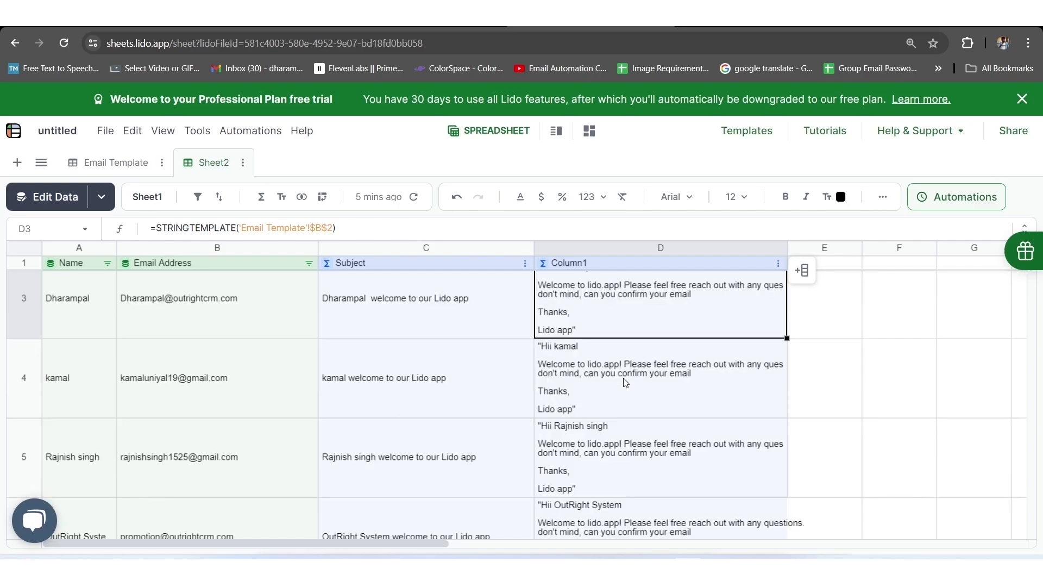
scroll(630, 417, "down", 2)
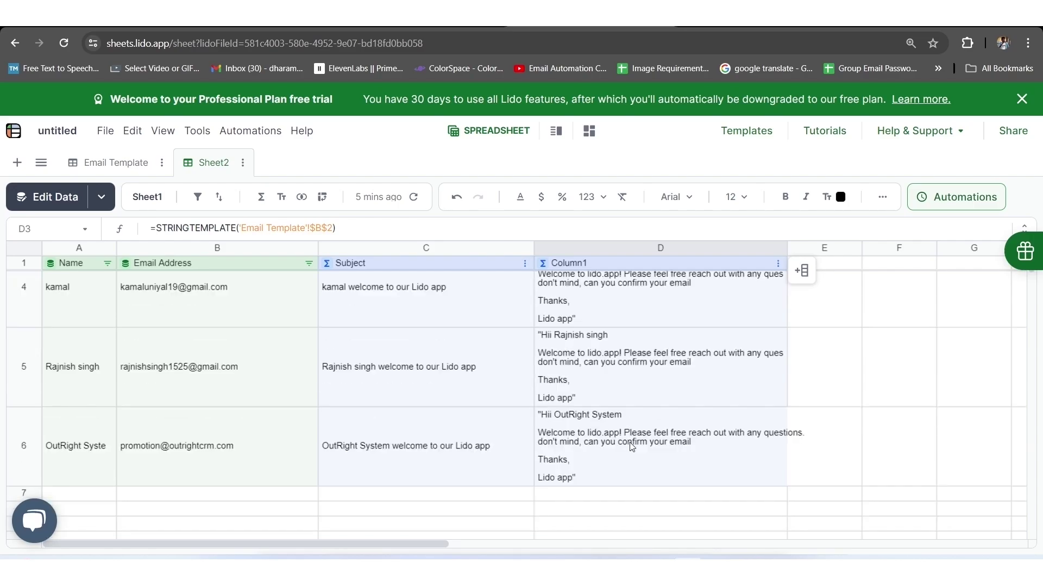
scroll(632, 446, "up", 4)
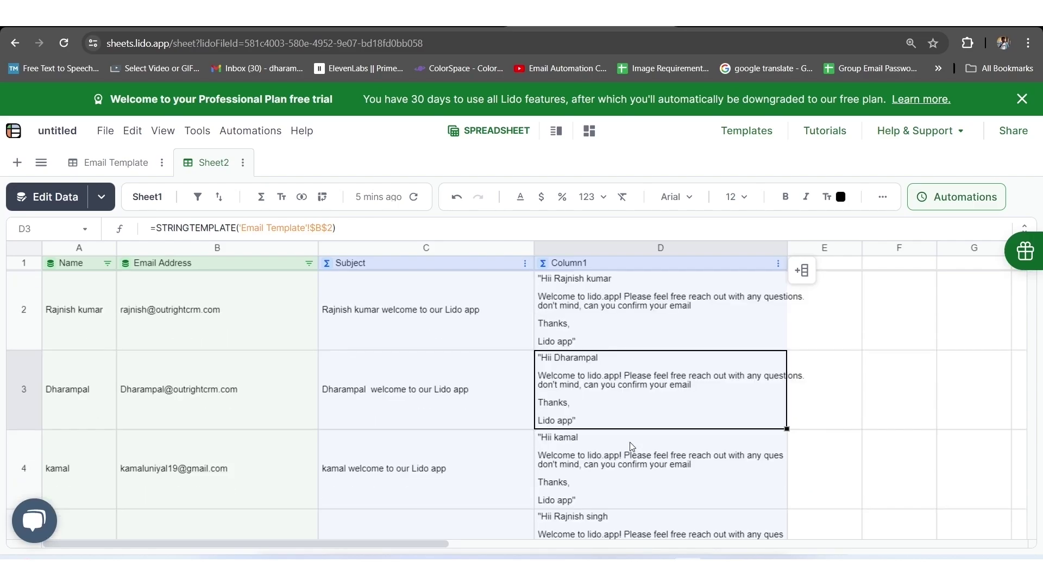
Rename the new computed column to Body.
left_click(579, 263)
left_click(579, 262)
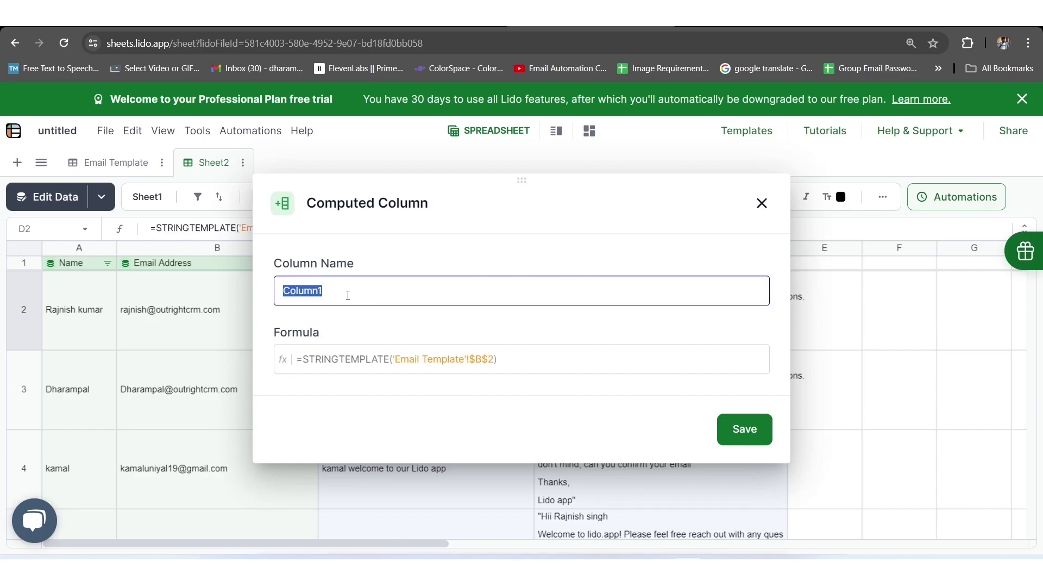
type("Body")
left_click(744, 429)
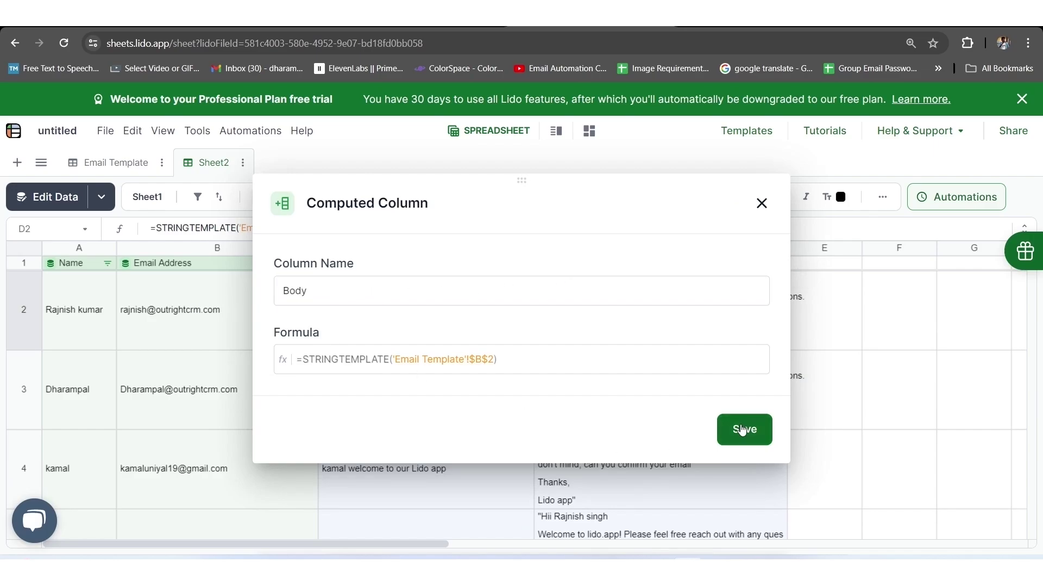
scroll(614, 439, "down", 3)
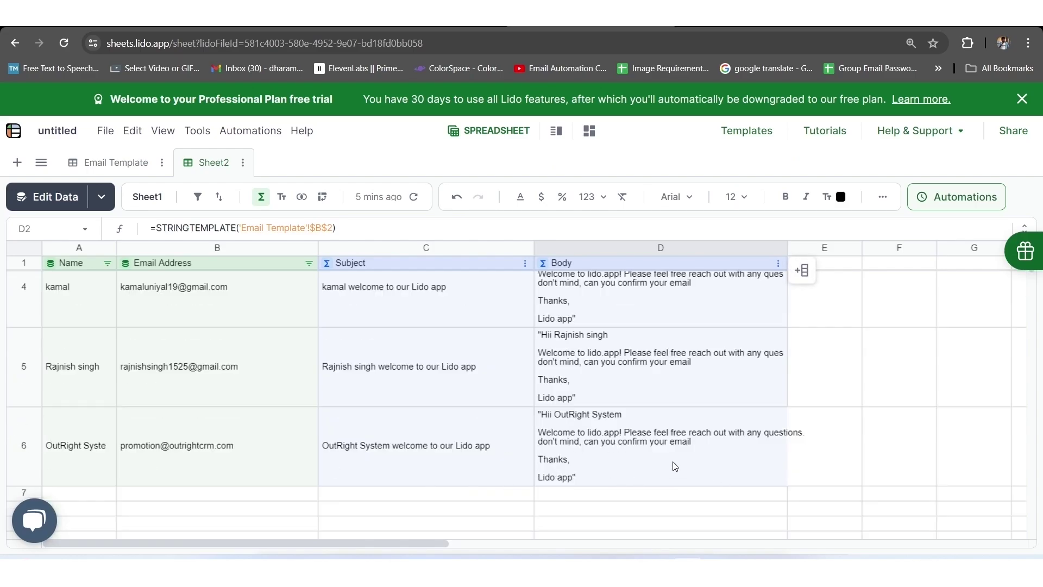
Start a =SENDGMAIL formula in E2 and choose to add a new Gmail credential.
scroll(645, 473, "up", 3)
left_click(830, 293)
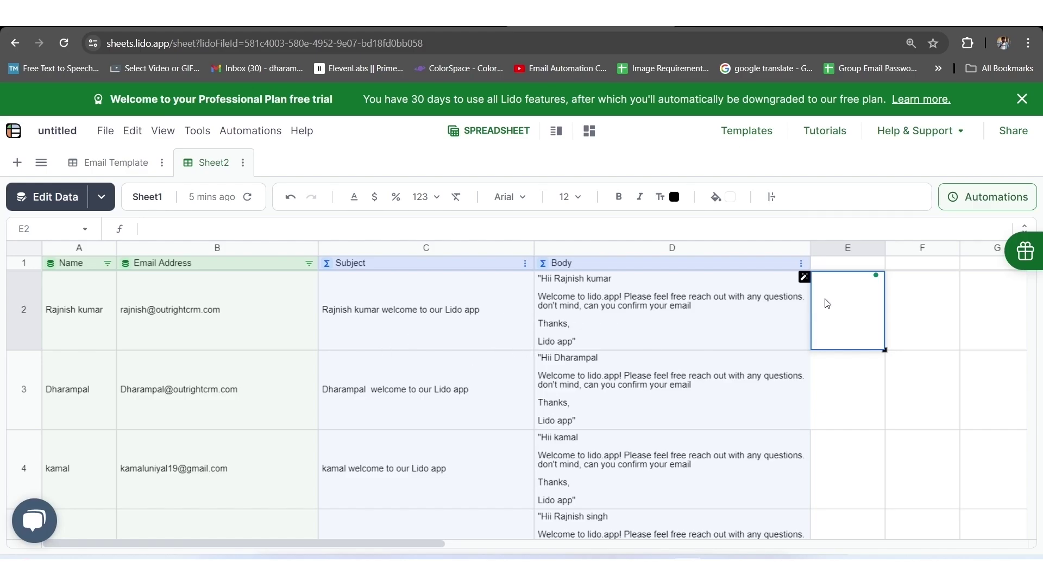
type("=send")
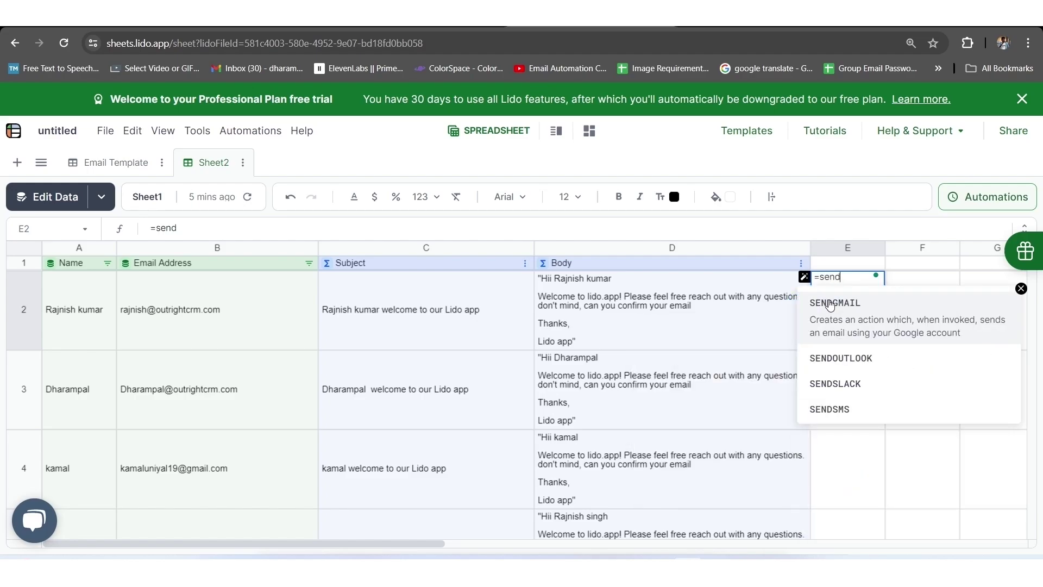
left_click(826, 303)
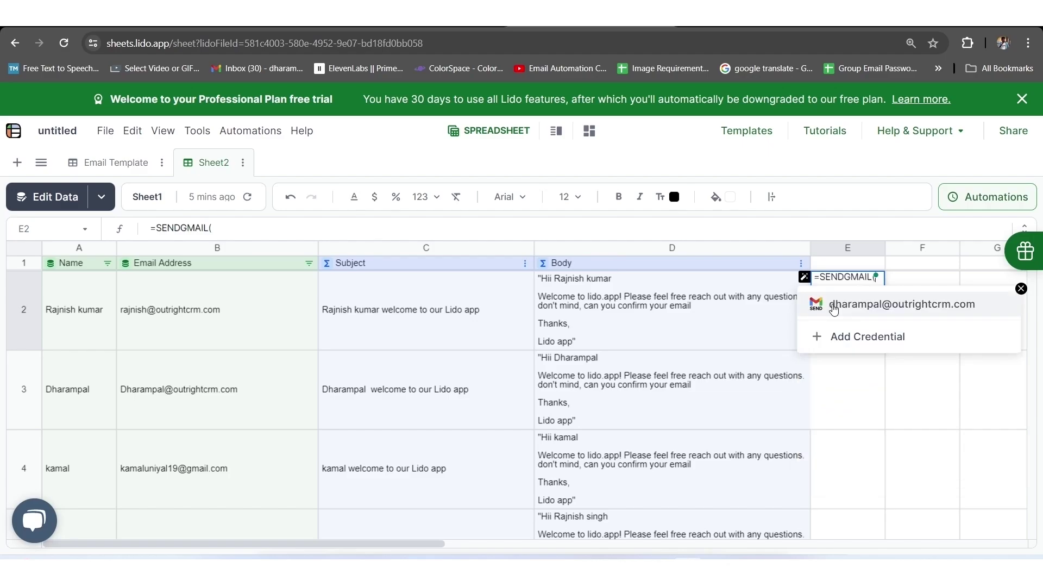
left_click(851, 341)
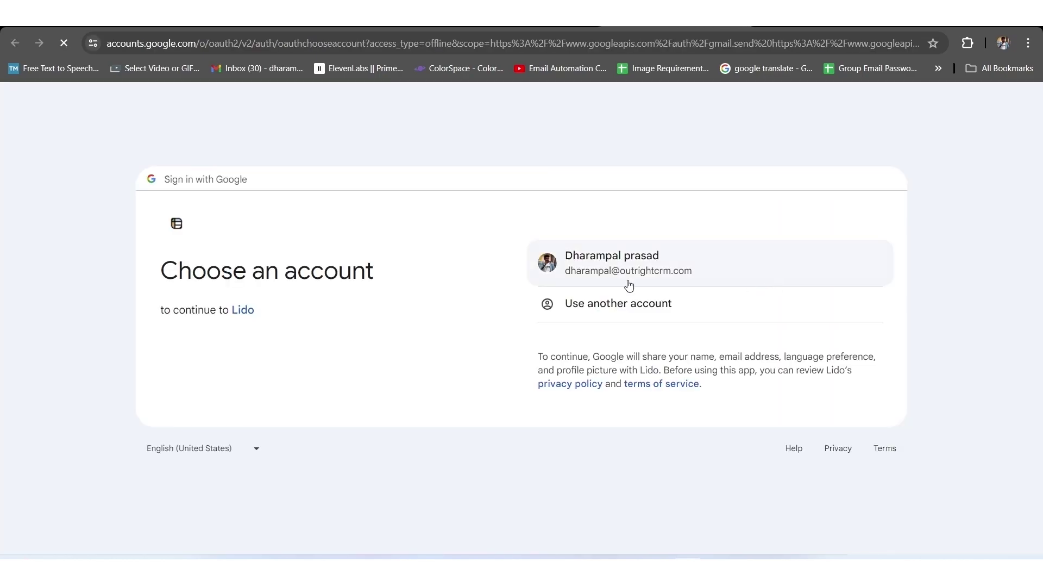
Choose the Google account and grant Lido the additional Gmail sending access.
left_click(611, 263)
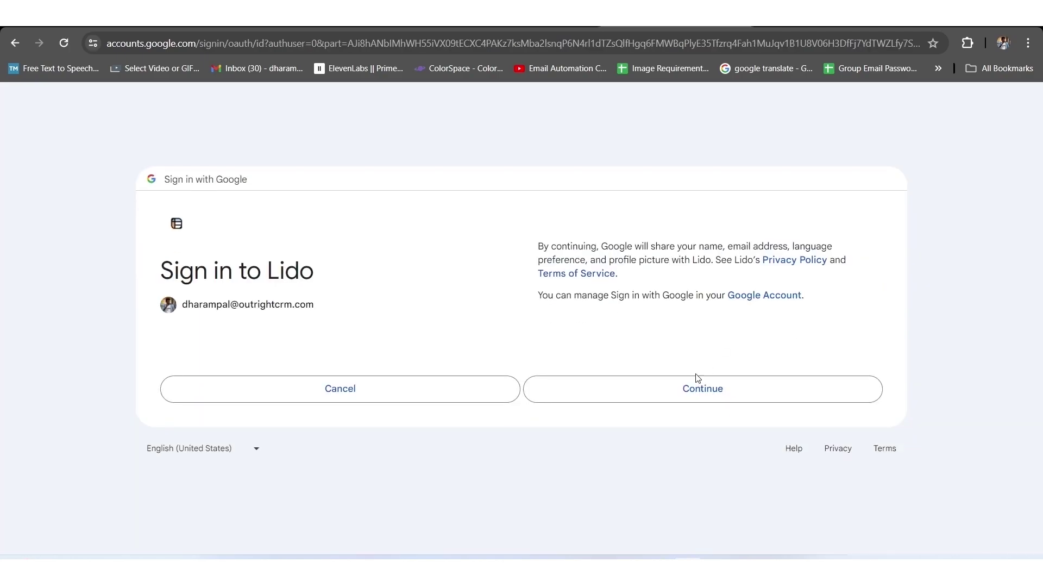
left_click(718, 388)
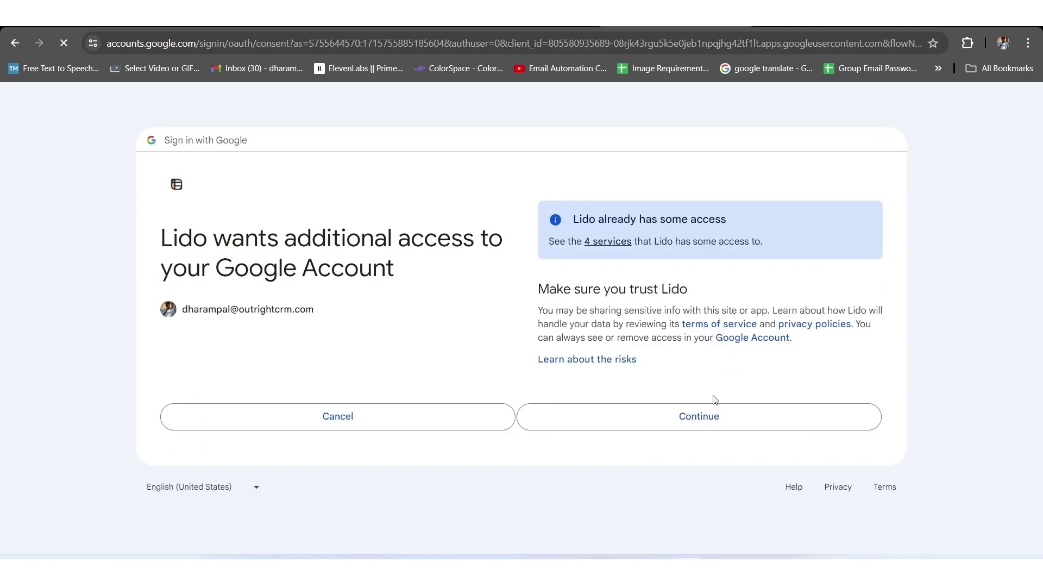
left_click(669, 420)
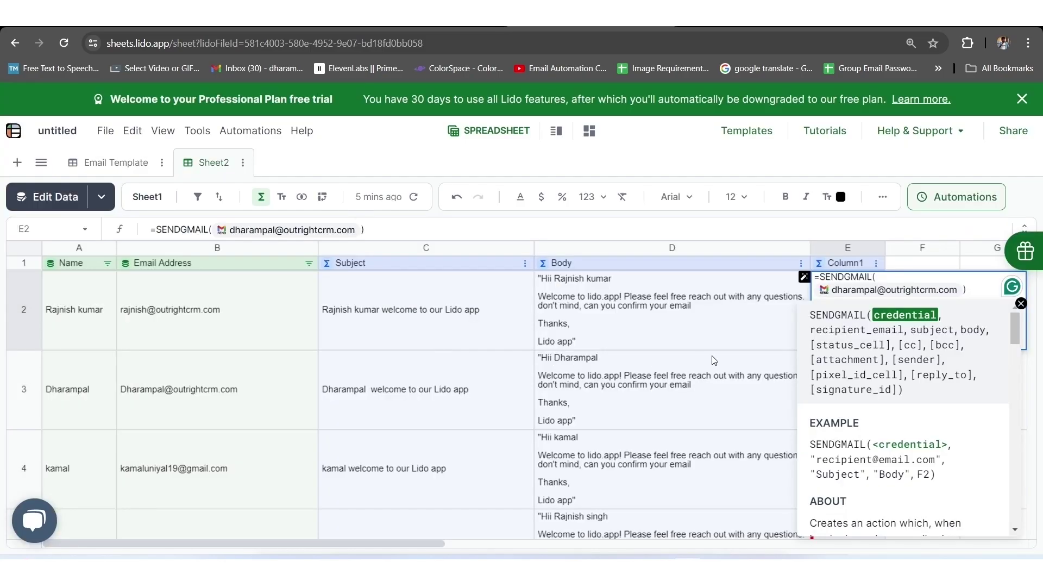
Complete =SENDGMAIL with the Gmail credential, B2, C2, D2 and status cell F2.
left_click(858, 289)
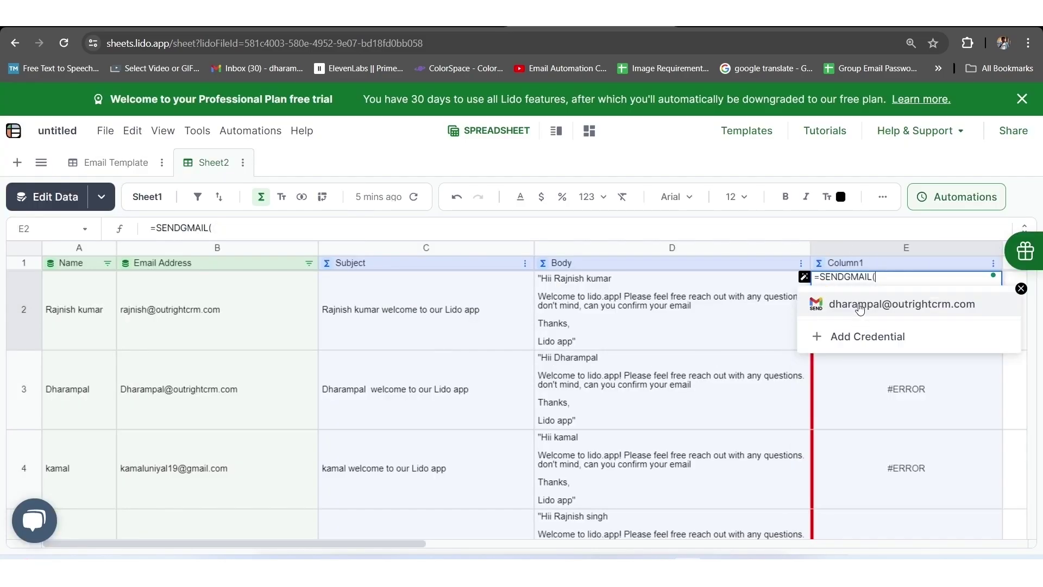
left_click(859, 308)
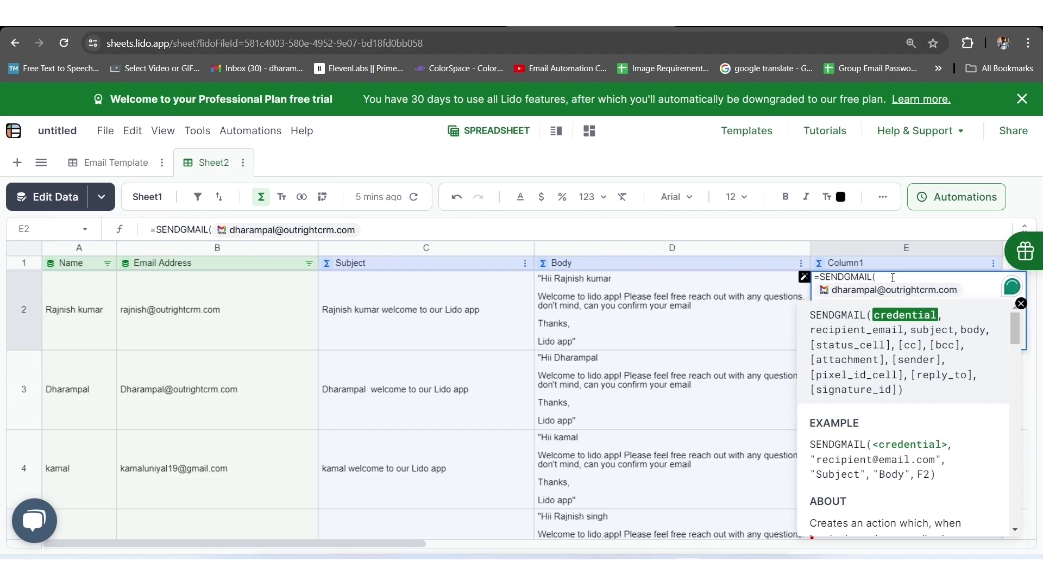
type(",")
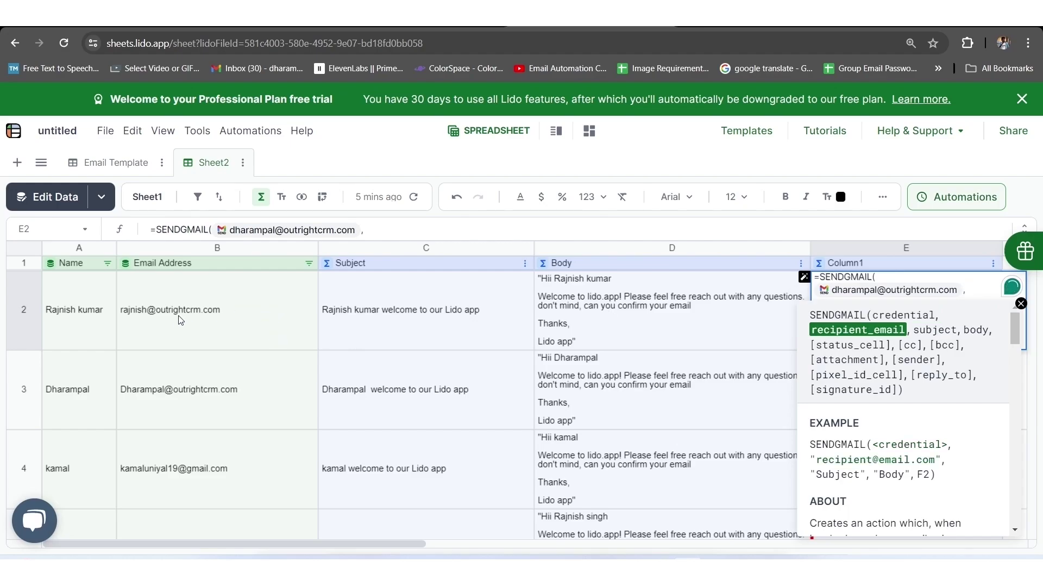
left_click(173, 311)
type(",")
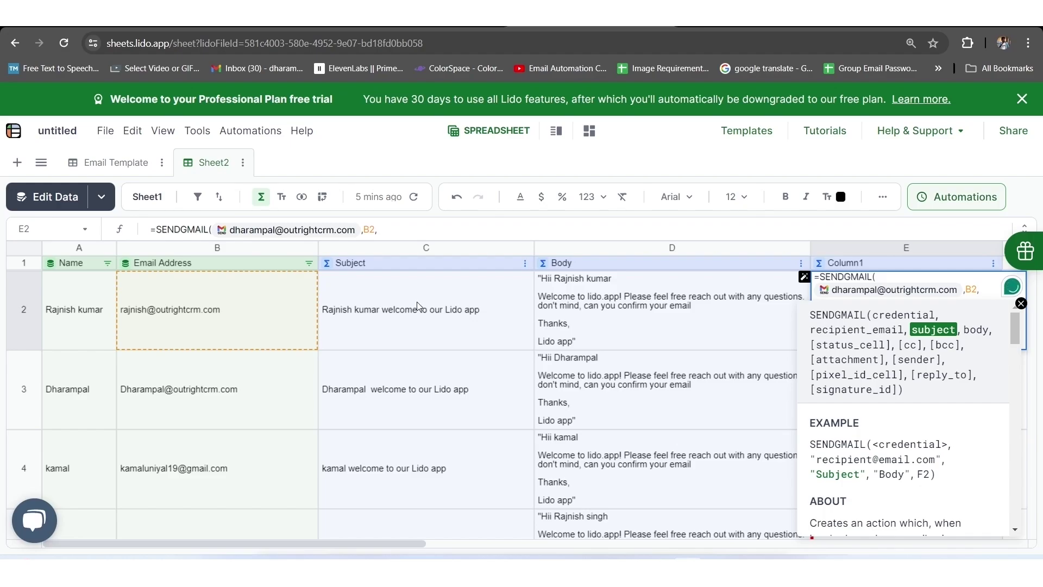
left_click(416, 302)
type(",")
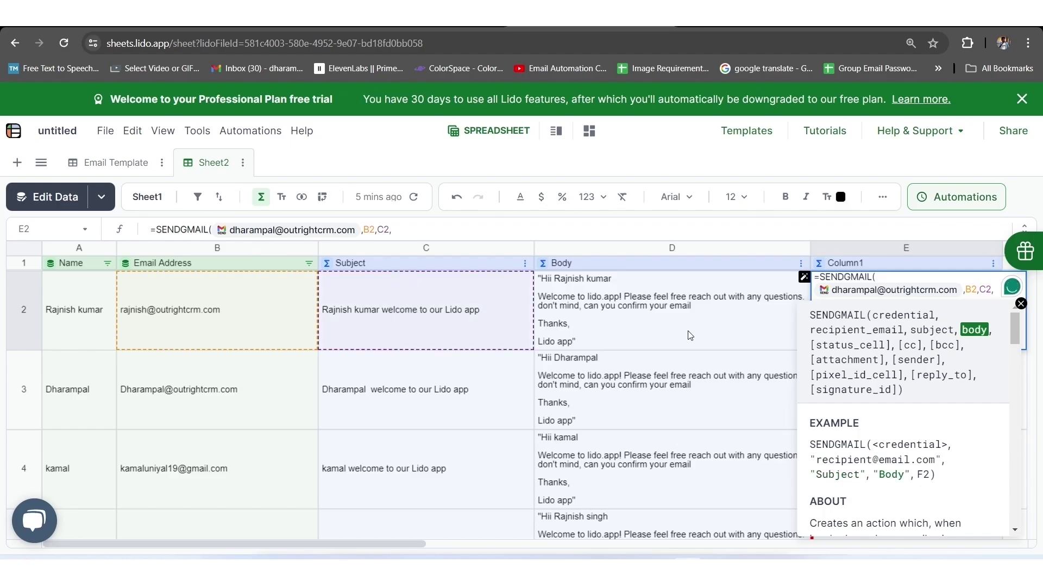
left_click(643, 303)
type(",")
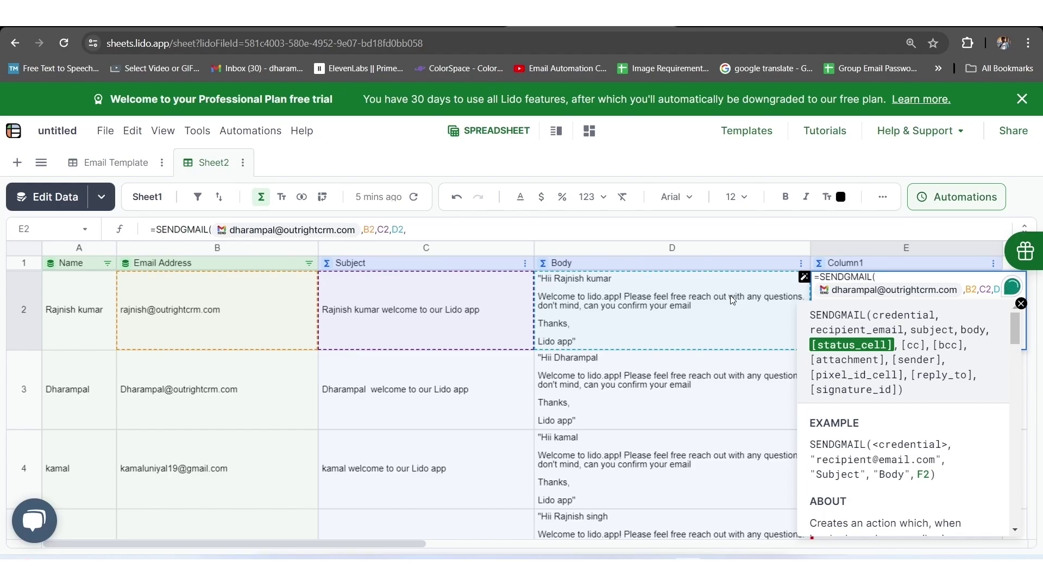
key("ctrl+minus")
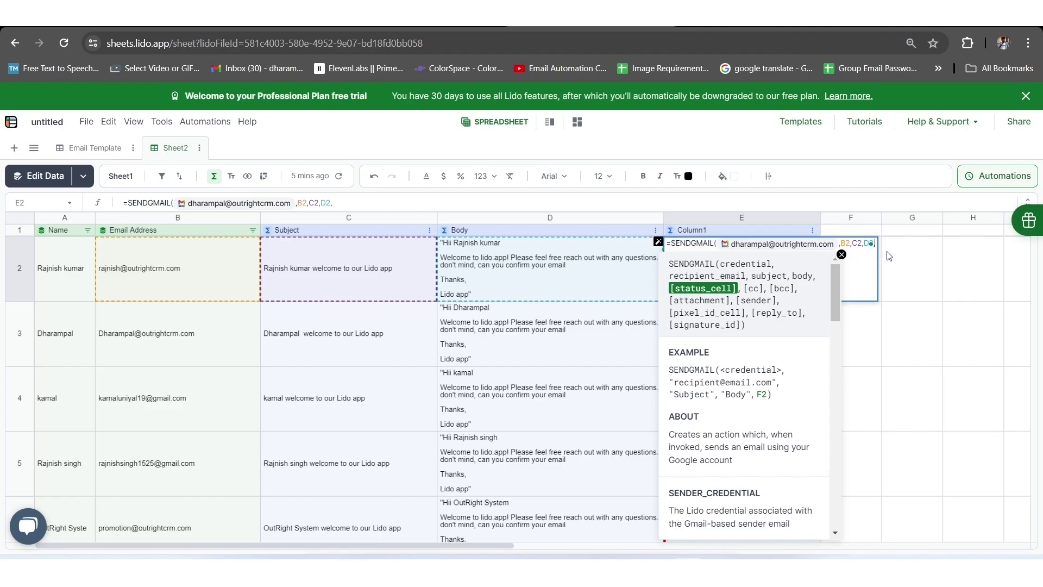
type("f2)")
Commit the send-email formula and run E2's action so E2 and F2 read success.
key("Return")
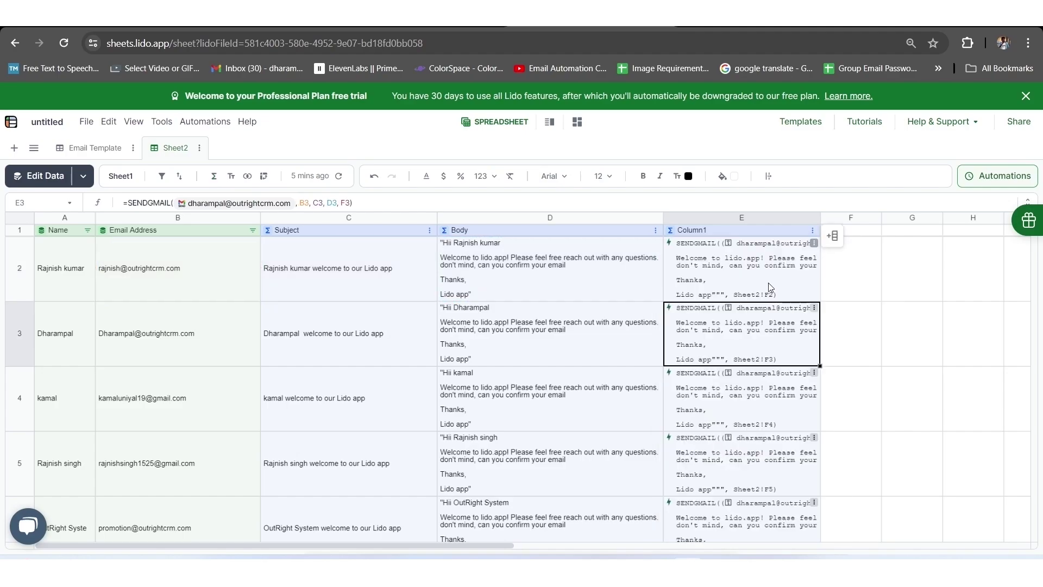
left_click(814, 244)
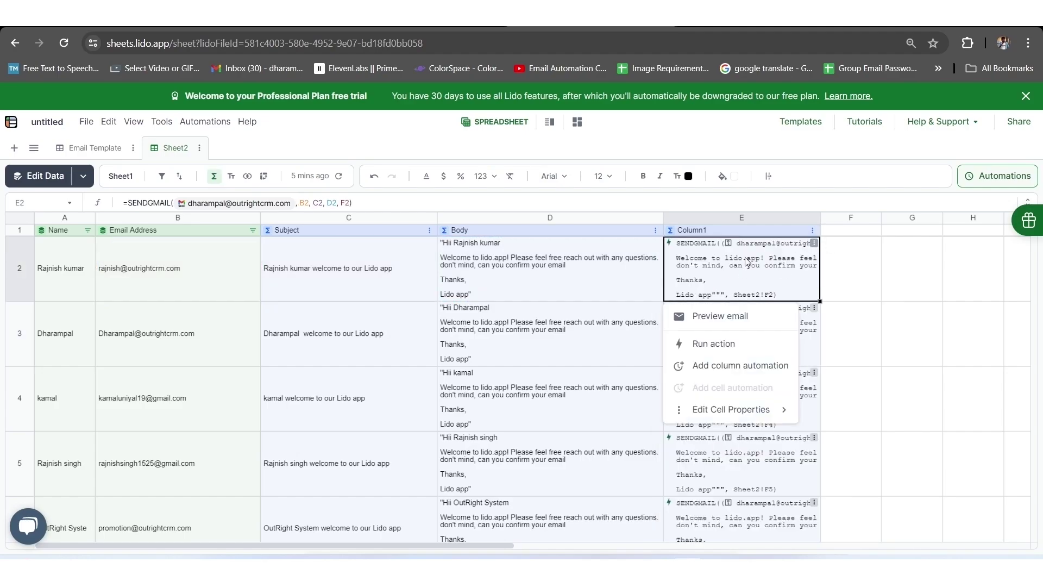
left_click(726, 351)
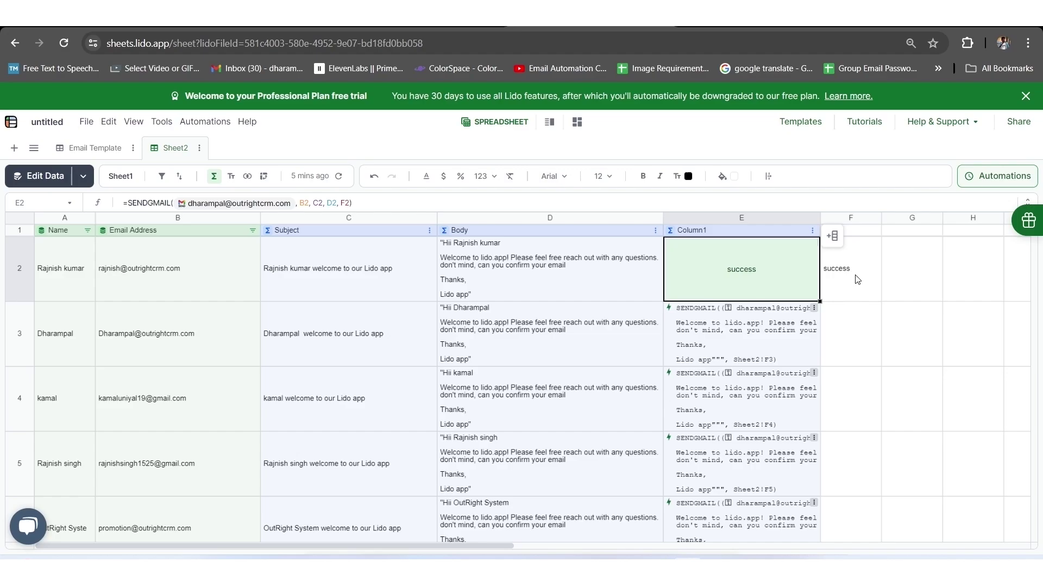
left_click(853, 280)
Preview row 3's welcome email without sending, then reopen E3's action menu.
left_click(768, 276)
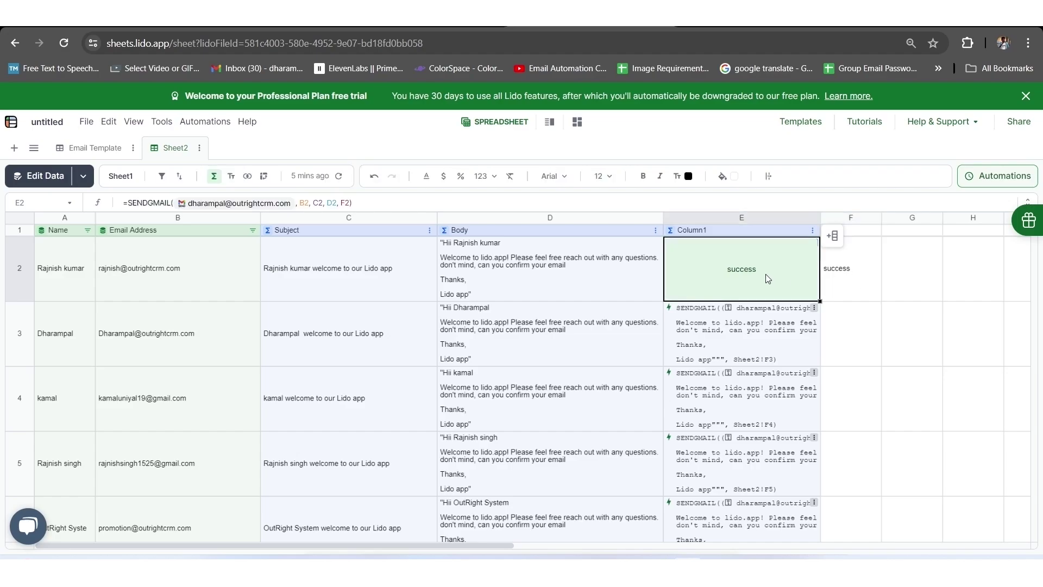
left_click(783, 332)
left_click(814, 307)
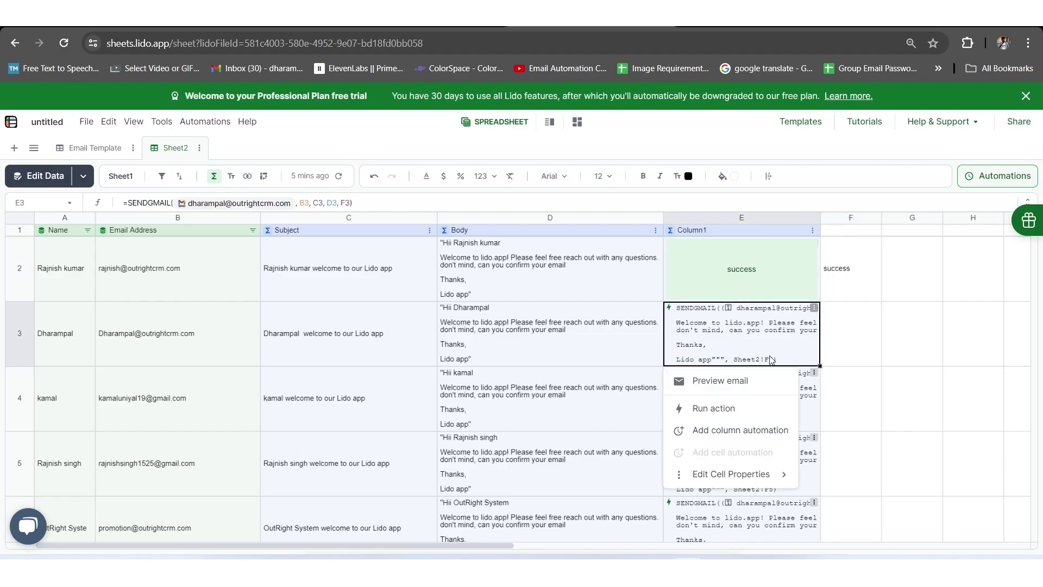
left_click(728, 388)
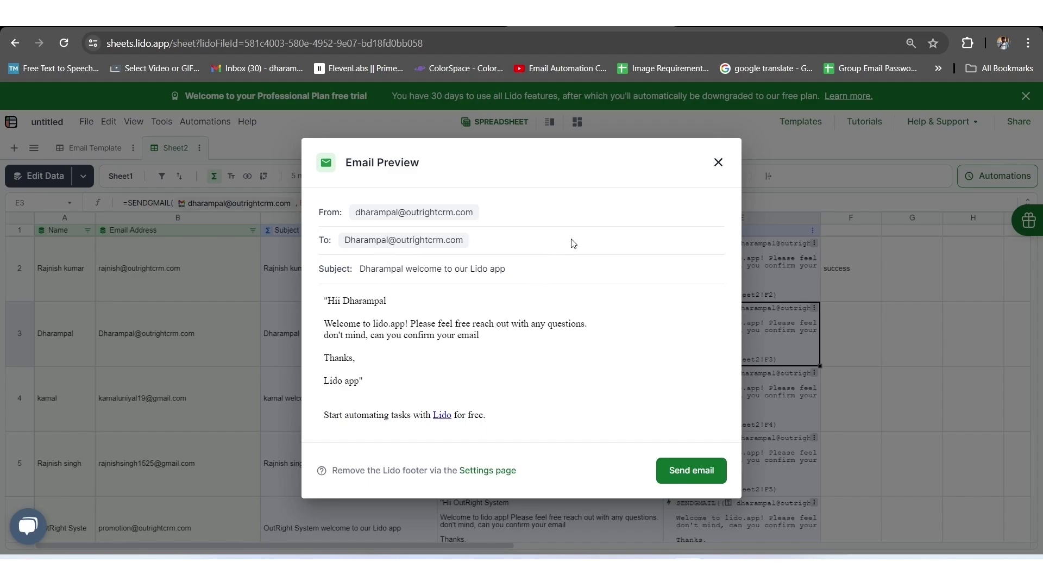
left_click(870, 353)
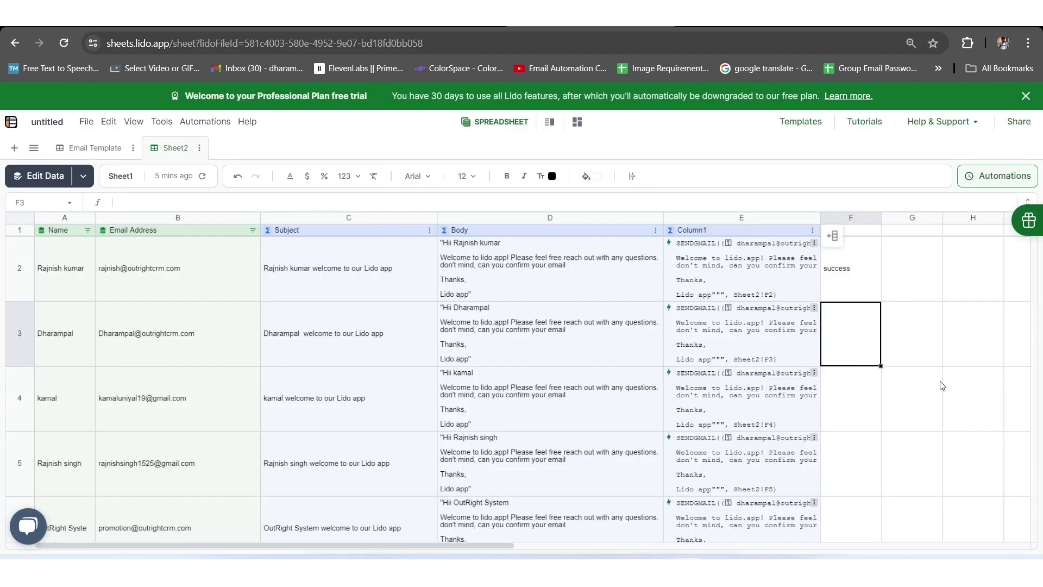
left_click(814, 308)
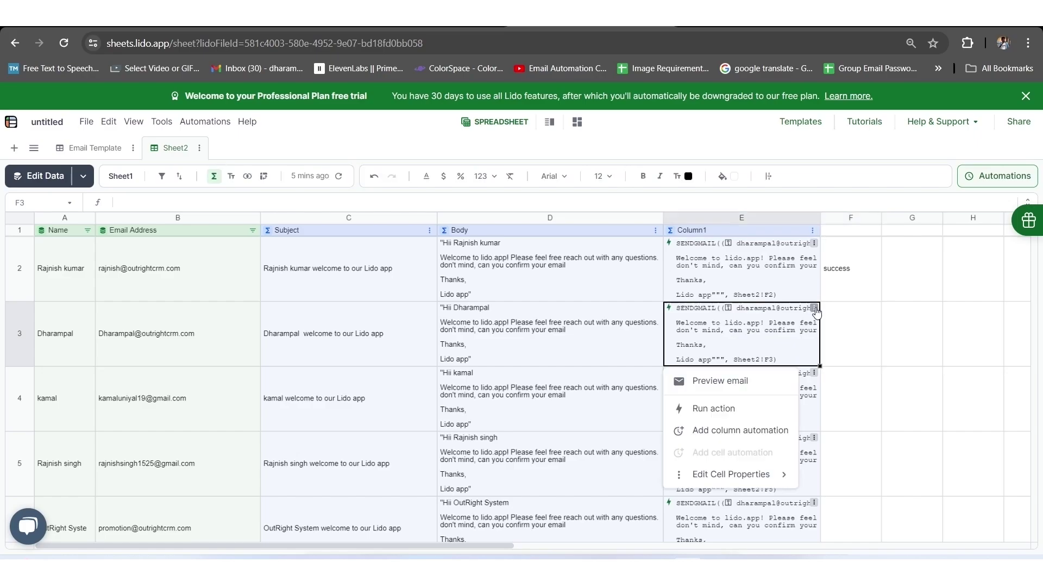
Run E3's send action so E3 and F3 both show success.
left_click(726, 409)
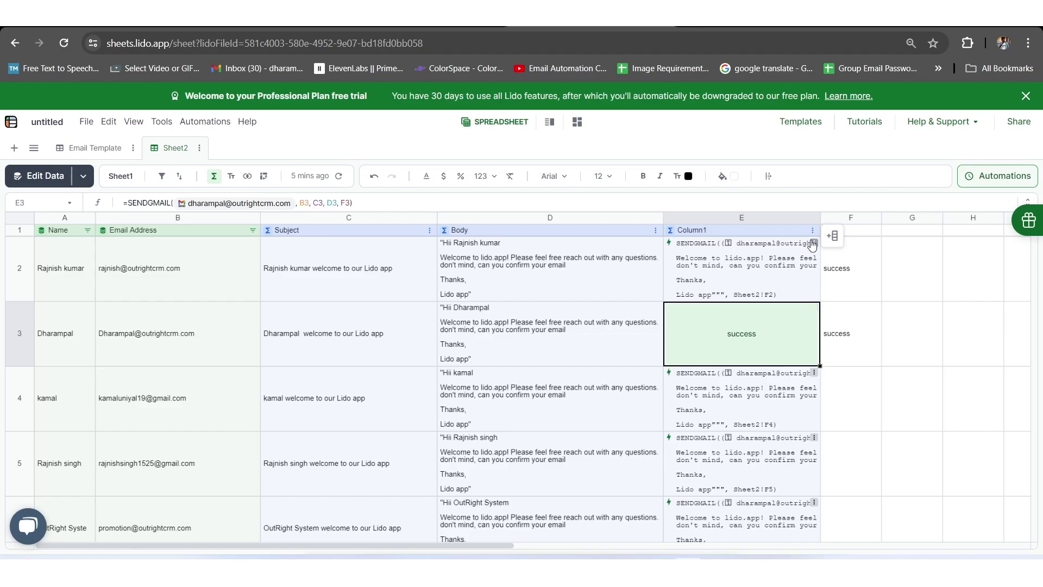
Wrap E2's formula as =IF(F2<>"success", SENDGMAIL(...)) so already-sent rows show FALSE.
left_click(761, 272)
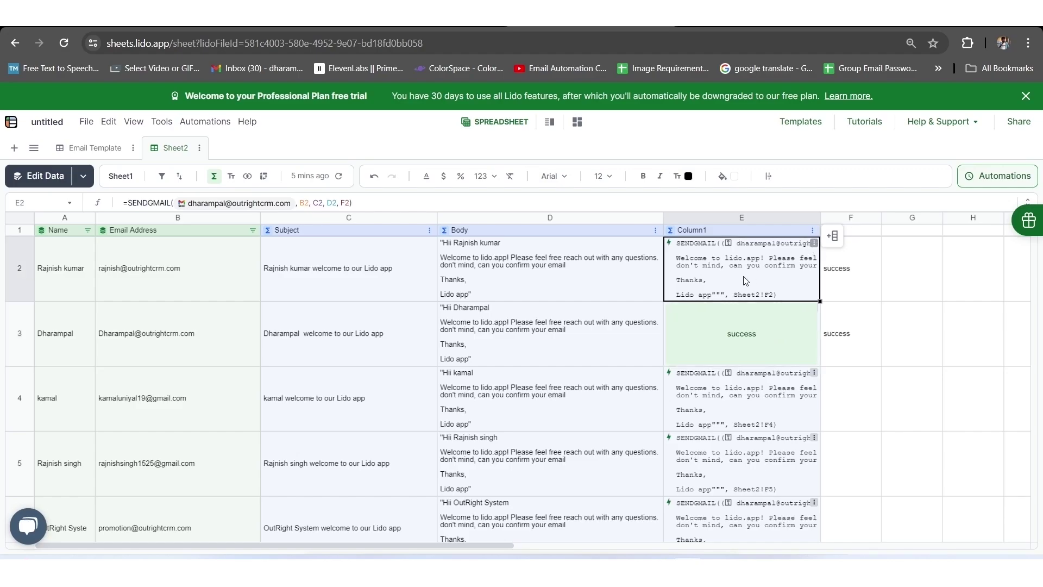
double_click(741, 279)
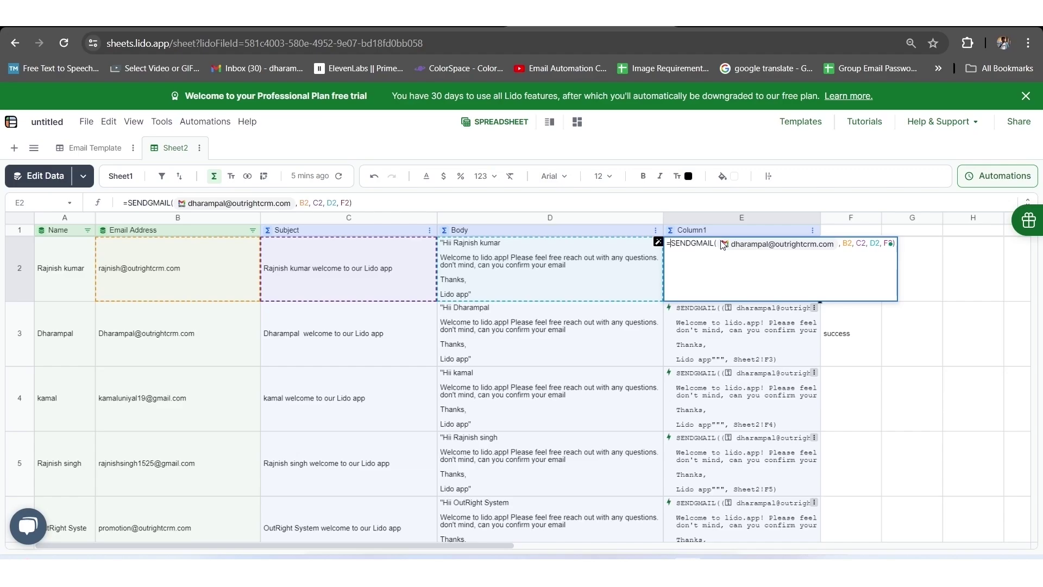
key("ctrl+v")
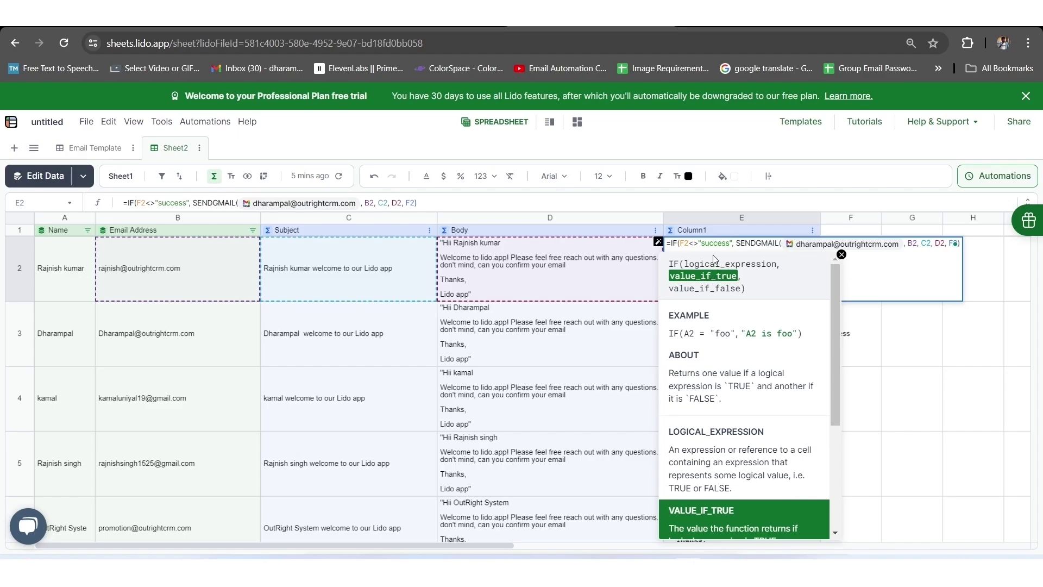
key("Return")
Rename the F1 header to 'Staus' and make it a linked column keyed on Email Address.
double_click(838, 230)
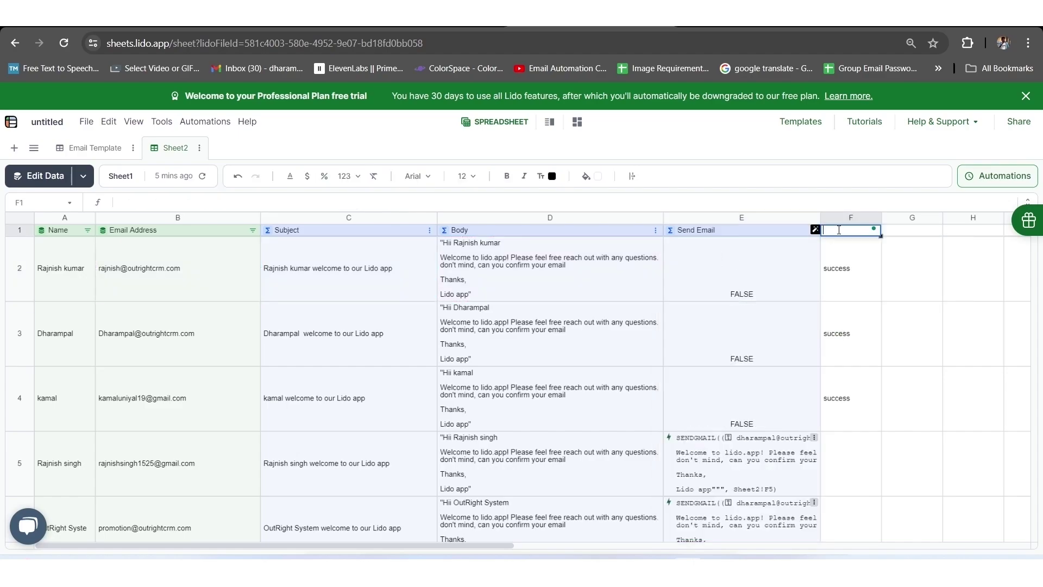
type("Staus")
key("Return")
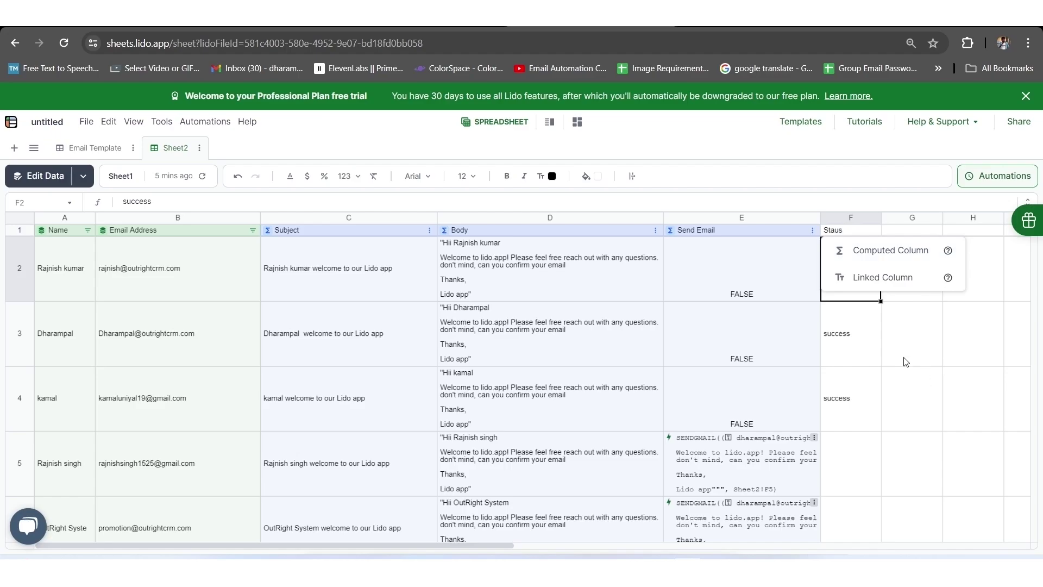
left_click(872, 282)
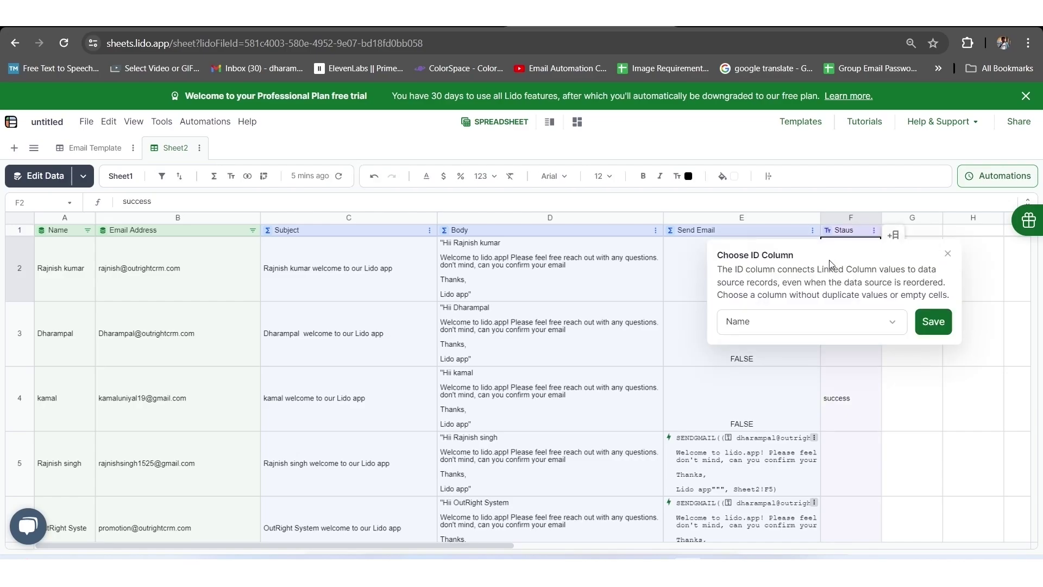
left_click(823, 334)
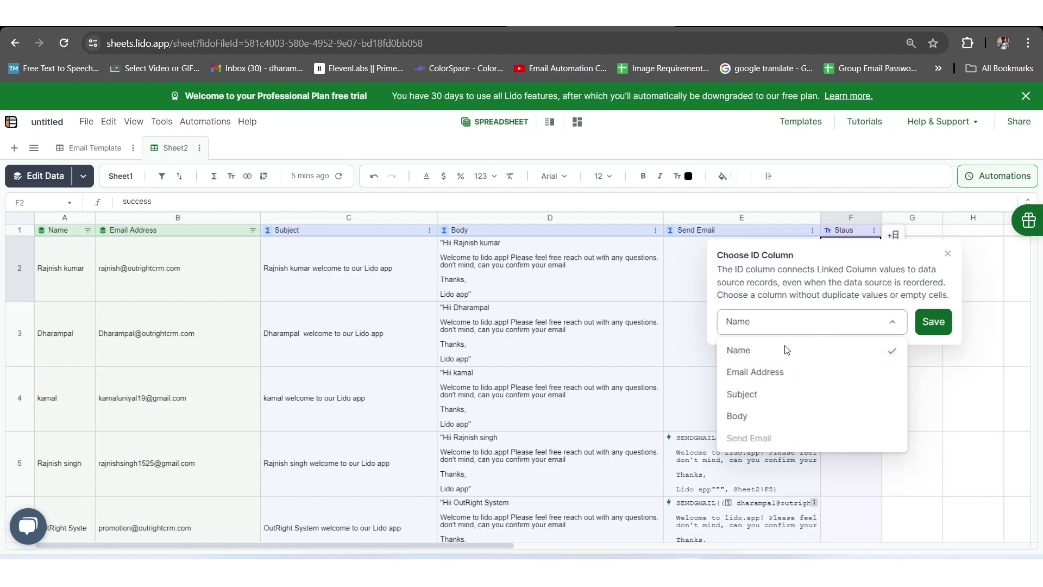
left_click(758, 375)
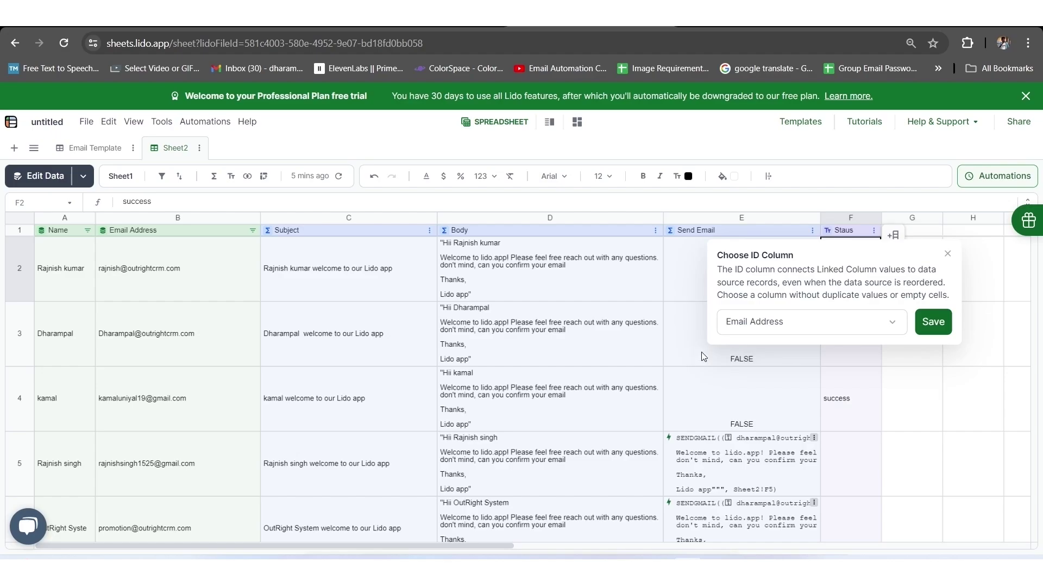
left_click(936, 325)
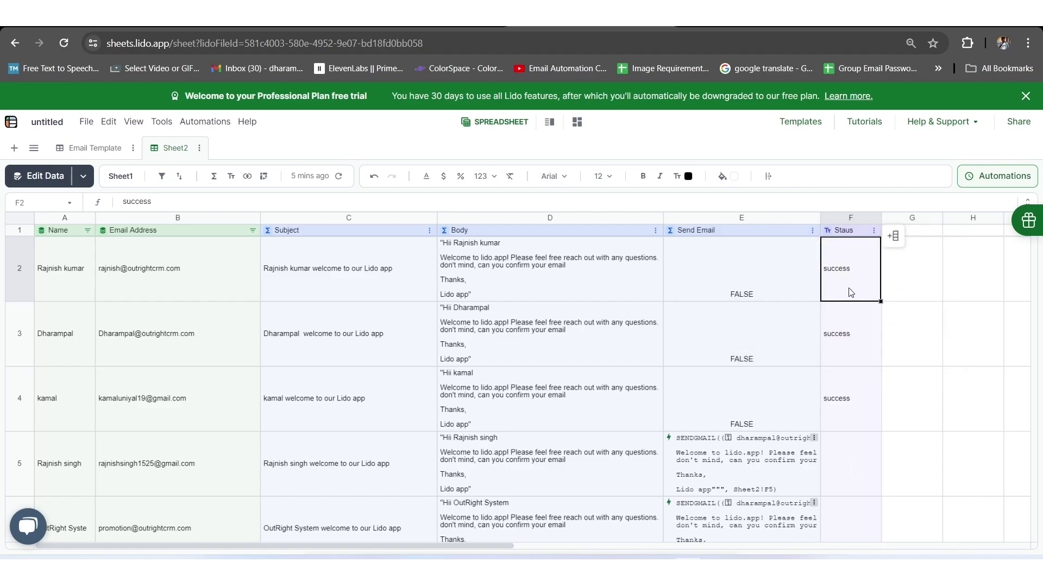
In the source sheet, move the third contact's row up to row 2.
left_click_drag(44, 259, 163, 427)
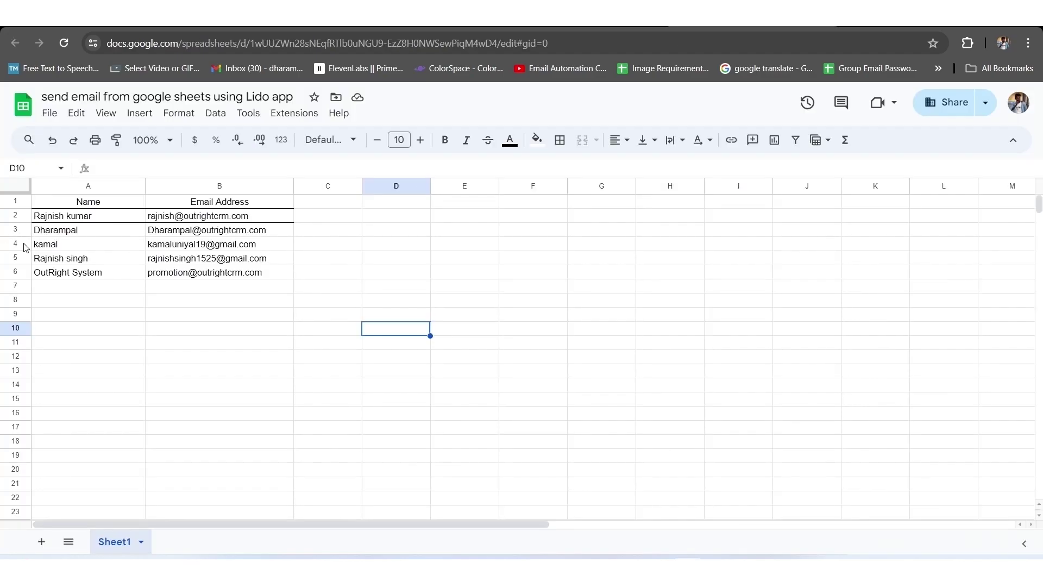
left_click(29, 244)
left_click_drag(29, 244, 82, 209)
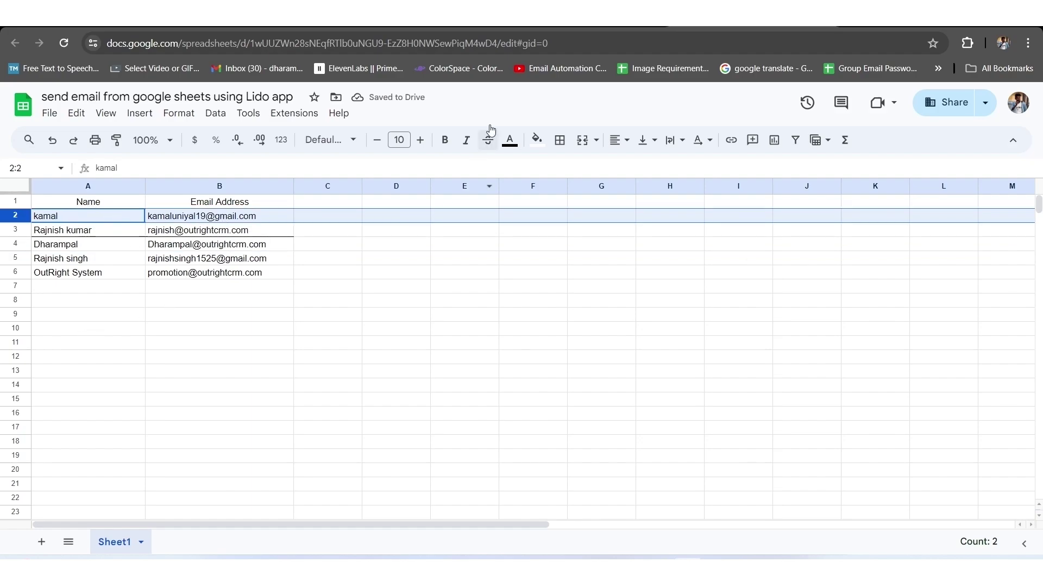
Confirm the re-synced contacts keep their success statuses, then open E5's action menu.
key("ctrl+Tab")
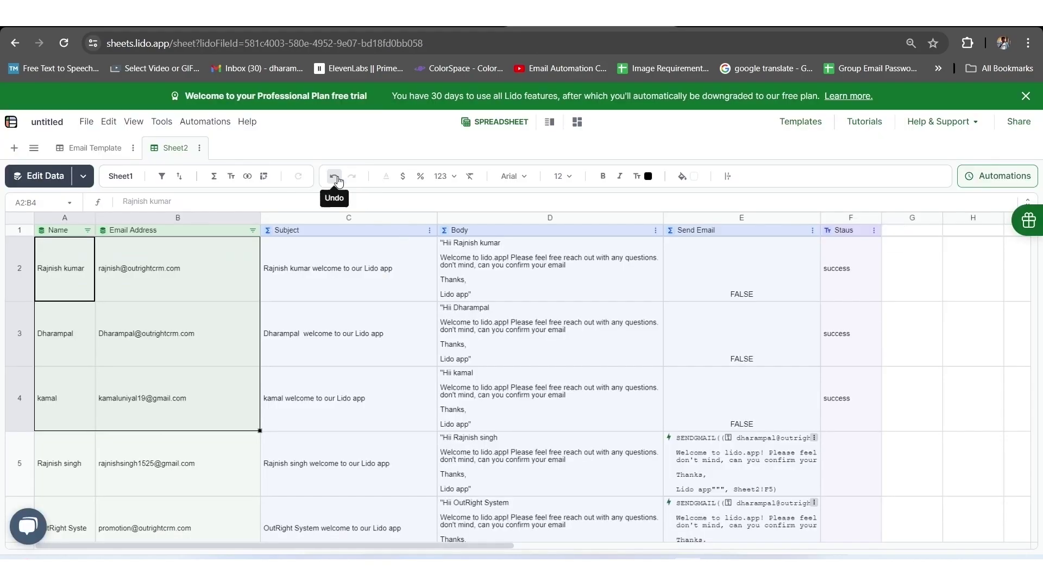
left_click_drag(51, 271, 162, 276)
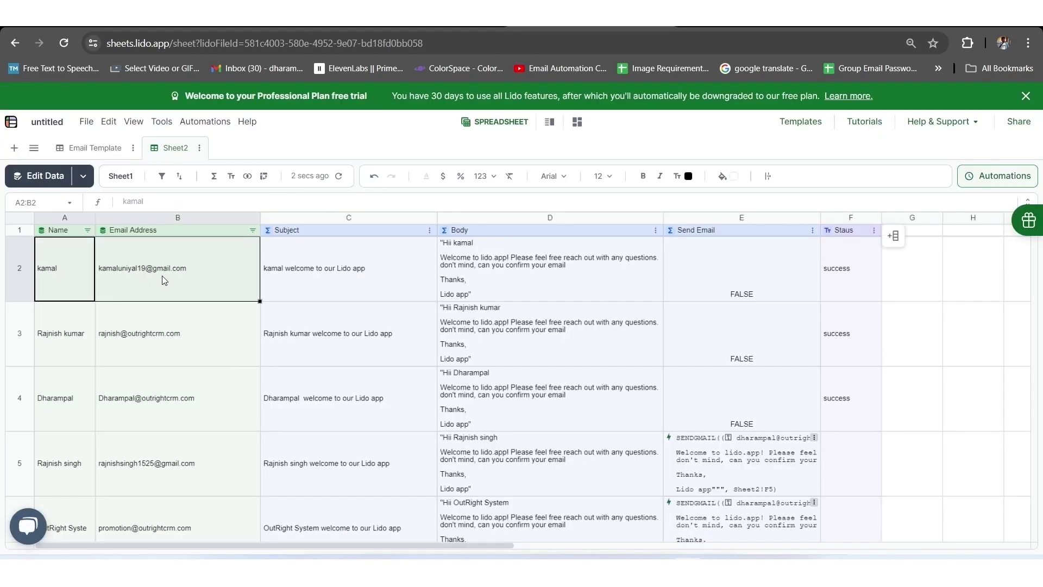
left_click(185, 341)
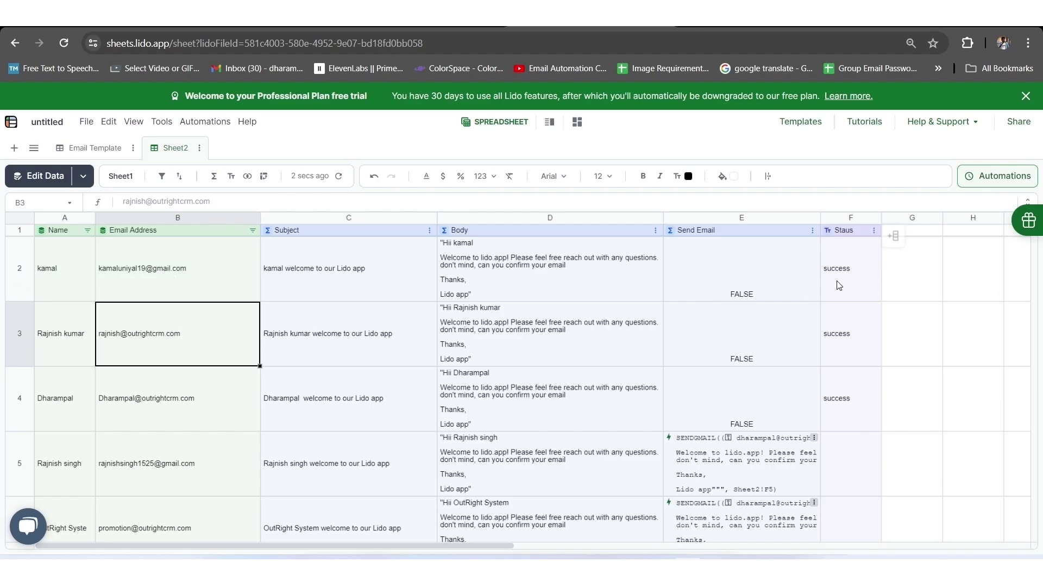
scroll(731, 435, "down", 2)
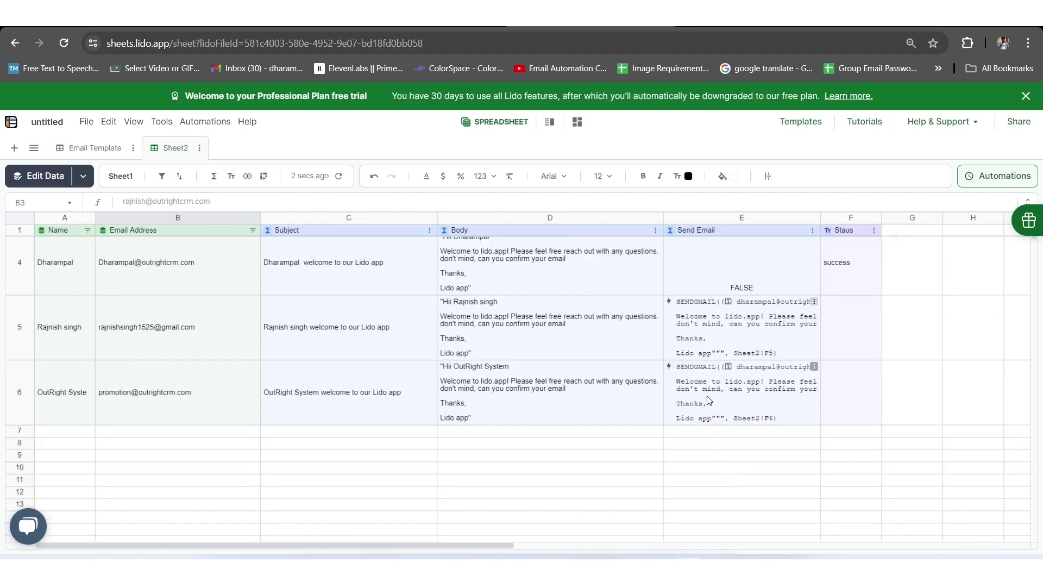
scroll(684, 413, "up", 2)
left_click(713, 362)
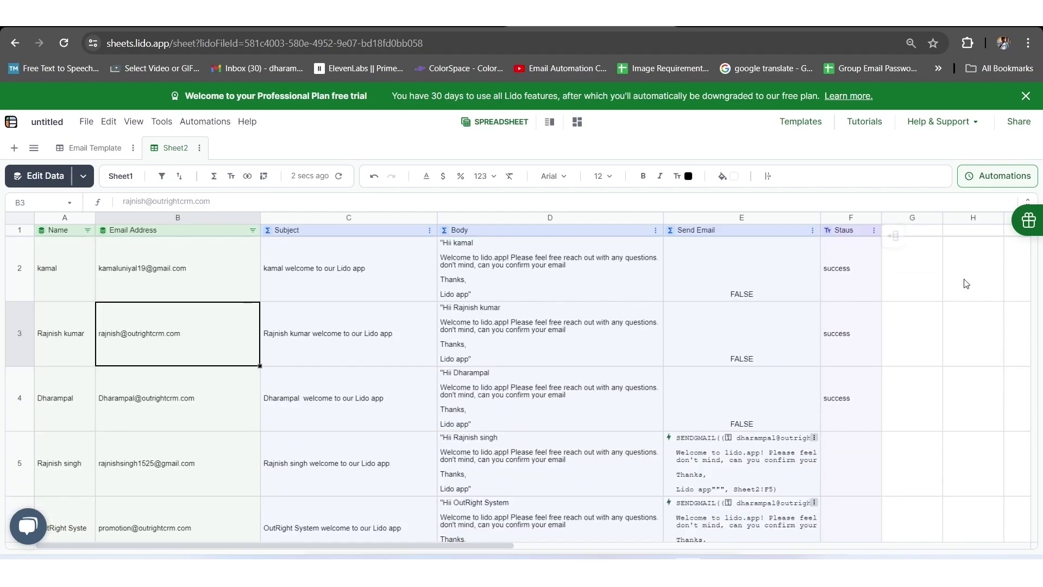
left_click(818, 445)
left_click(814, 438)
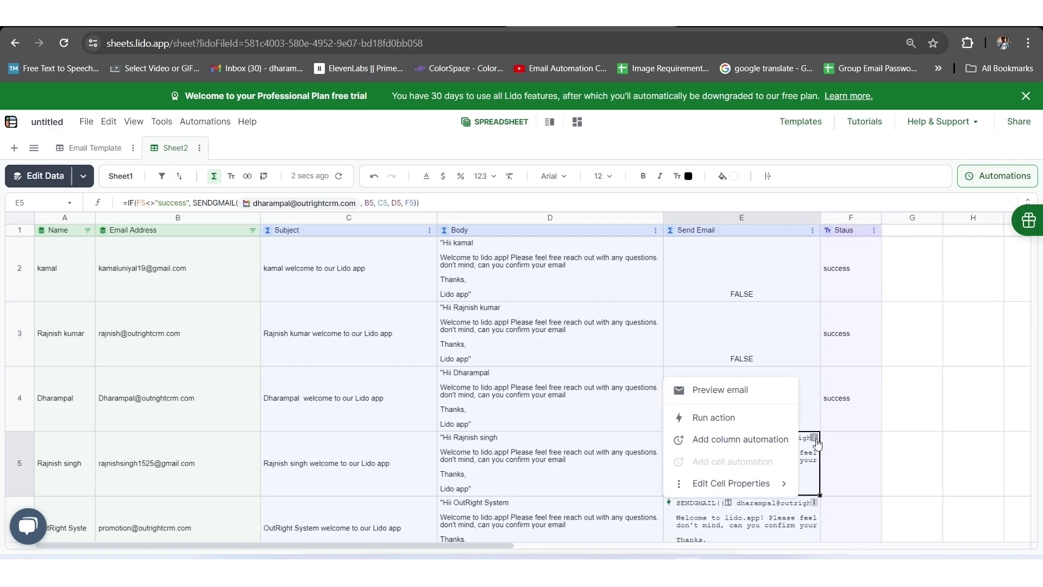
Save a column automation on Sheet1's Send Email column repeating every 5 minutes.
left_click(740, 441)
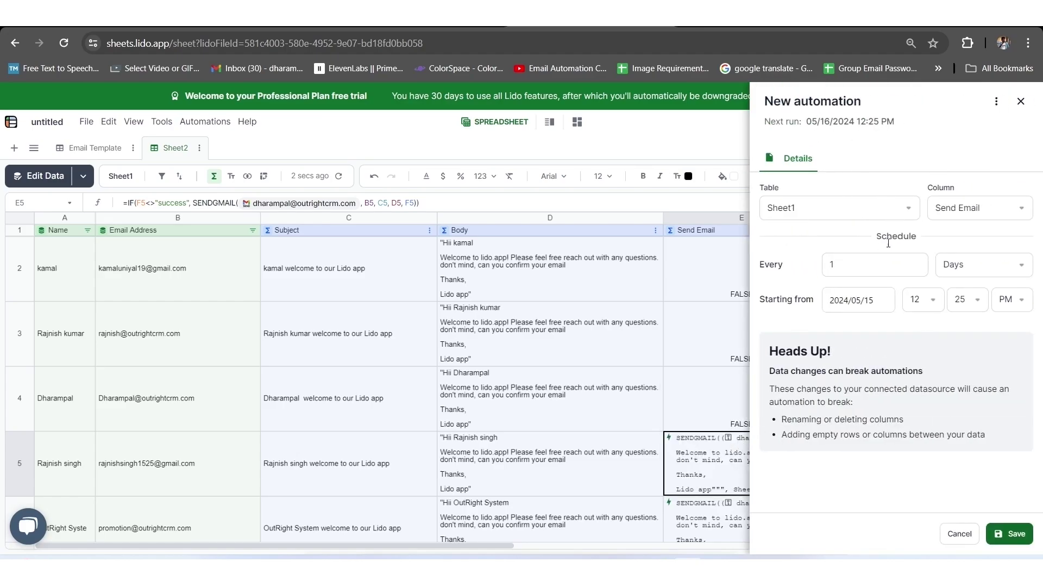
left_click(958, 211)
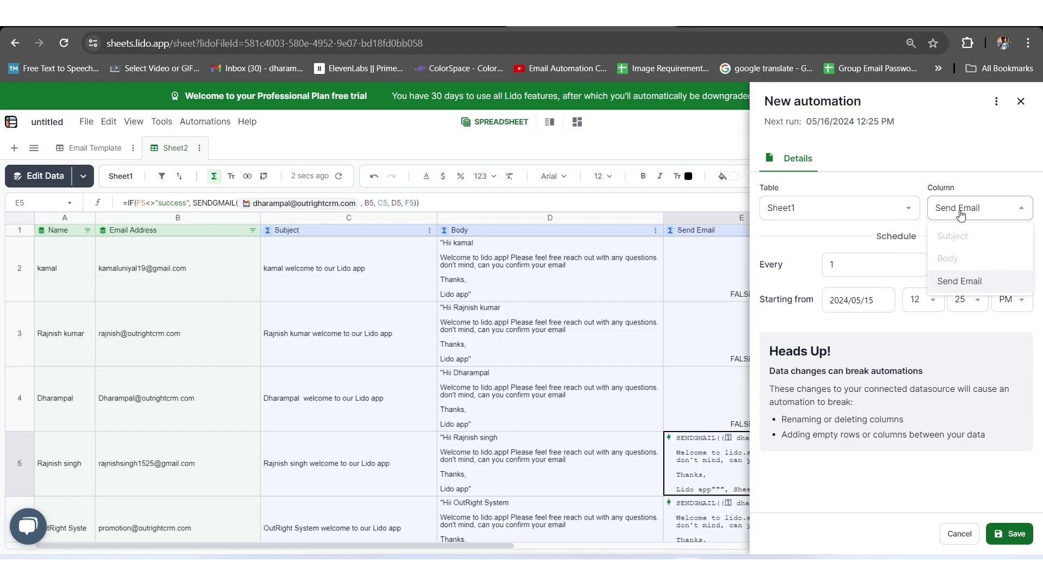
left_click(880, 217)
left_click(836, 236)
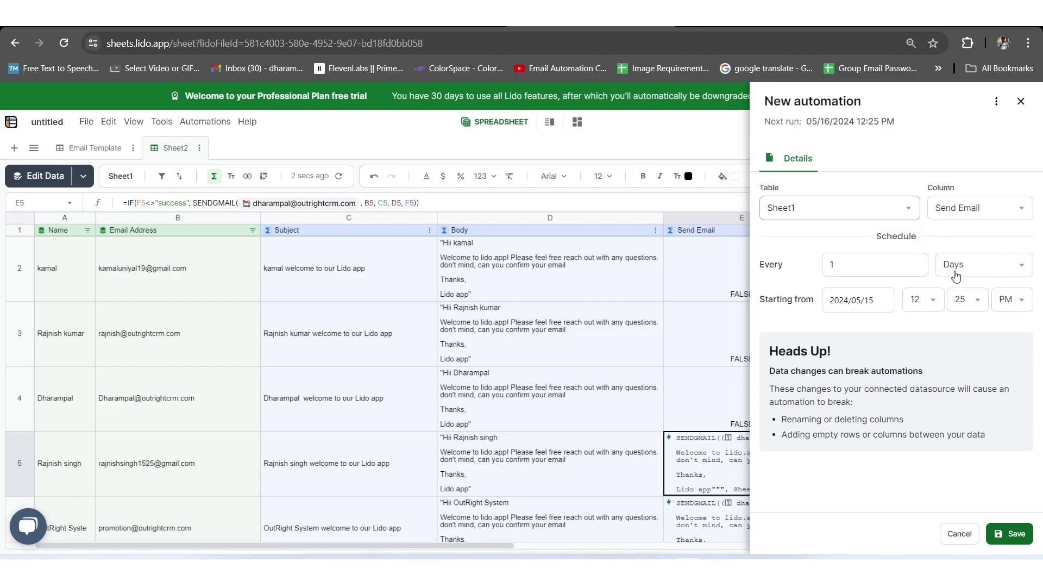
left_click(976, 270)
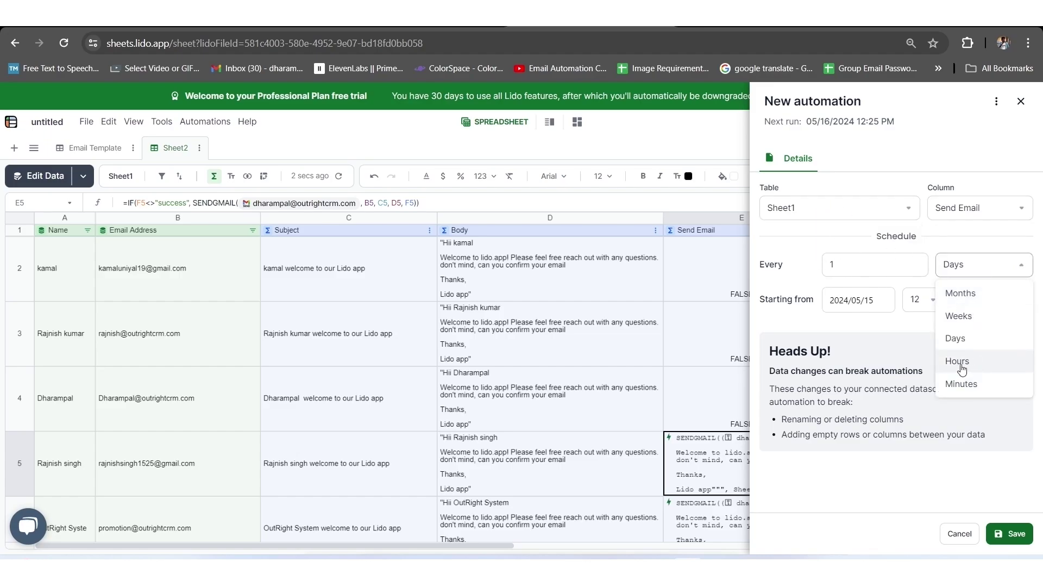
left_click(973, 387)
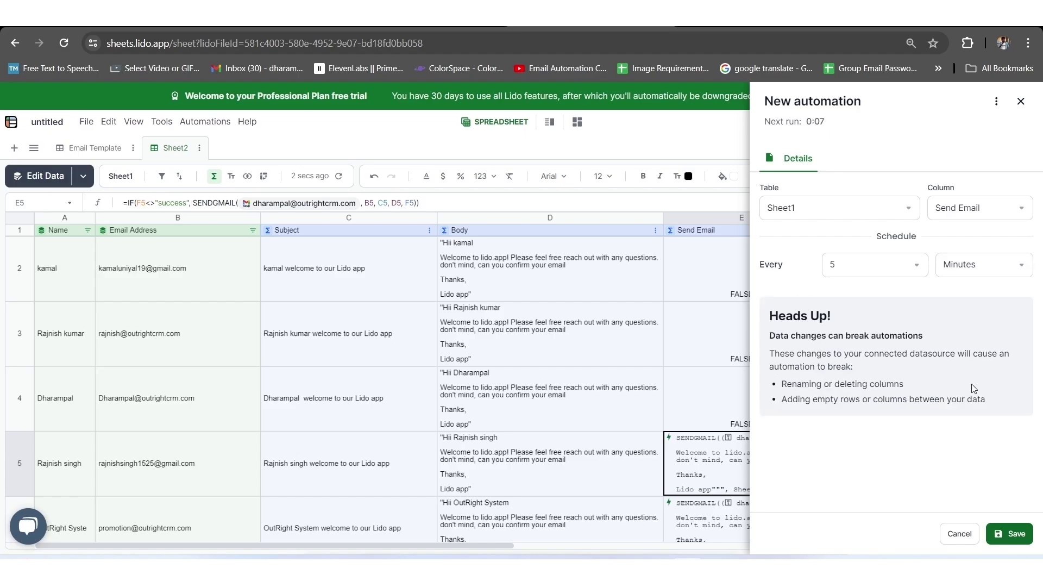
left_click(1002, 535)
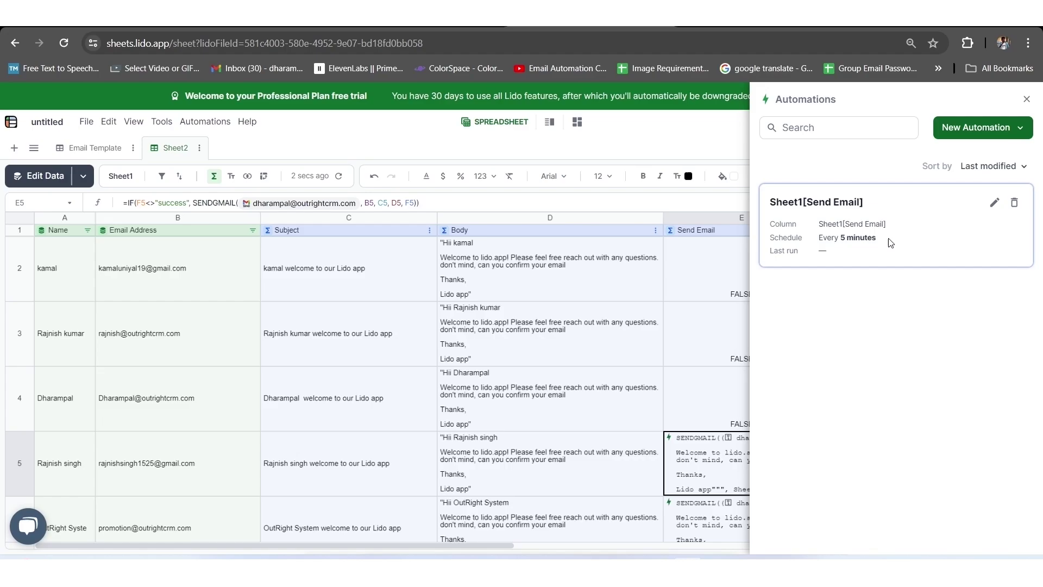
Enter the new contact's name in A8 and their e-mail address in B8.
left_click(822, 236)
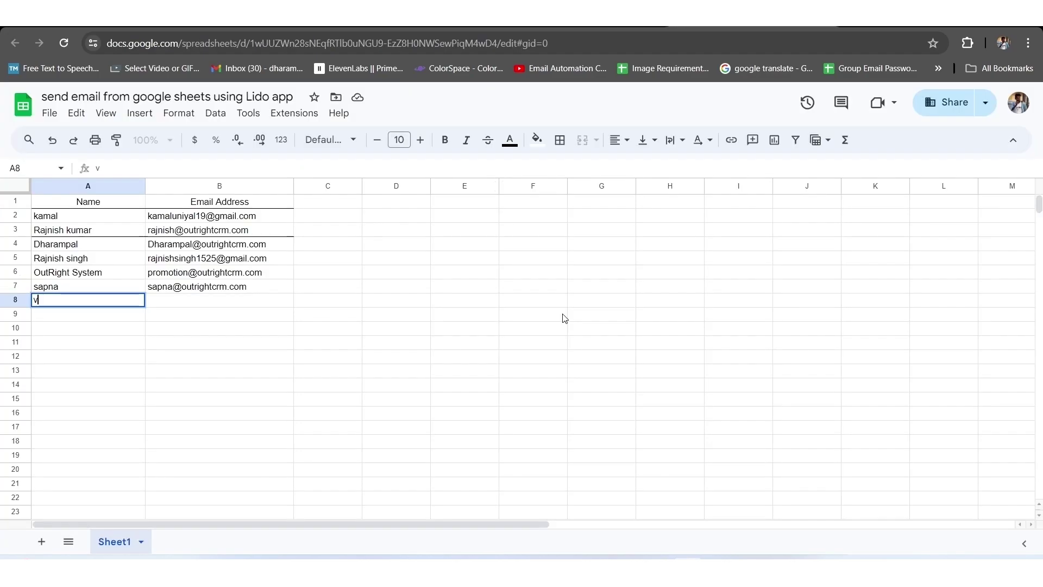
type("ikas")
key("Tab")
key("Return")
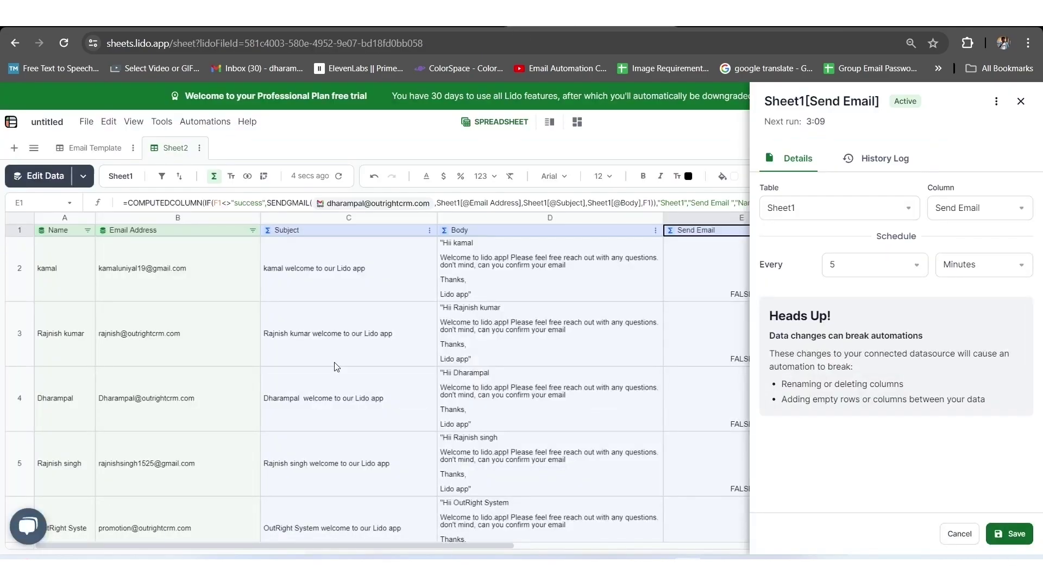
Re-save the Send Email automation, let it run, and verify row 8's status reads success.
scroll(335, 391, "down", 2)
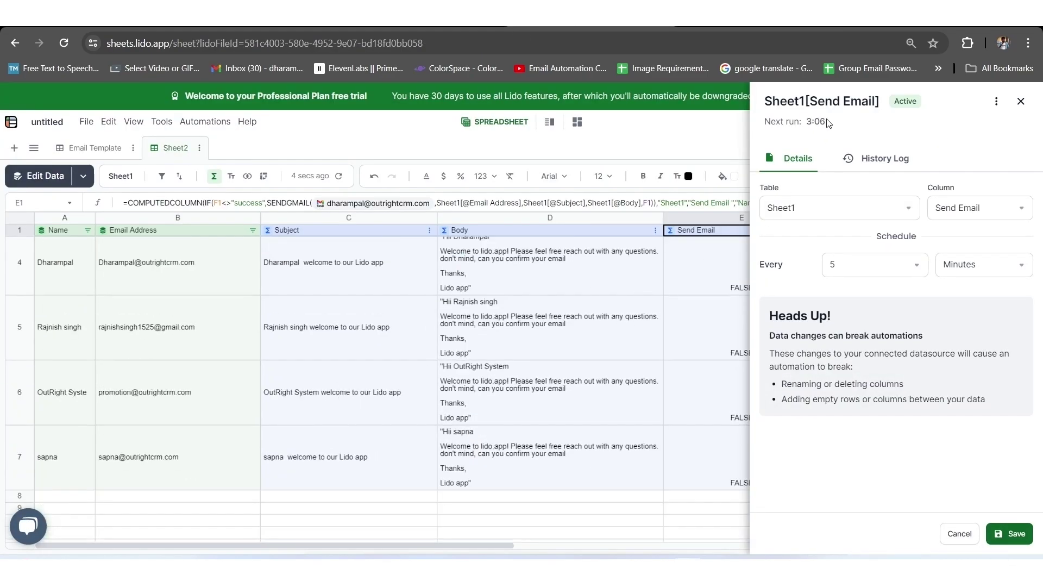
left_click(1010, 533)
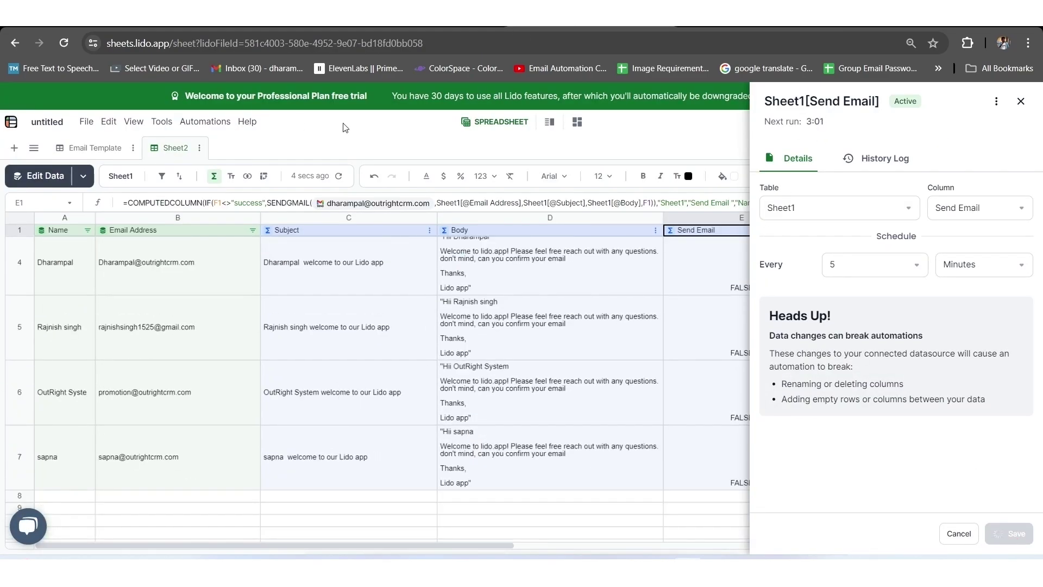
scroll(53, 486, "down", 1)
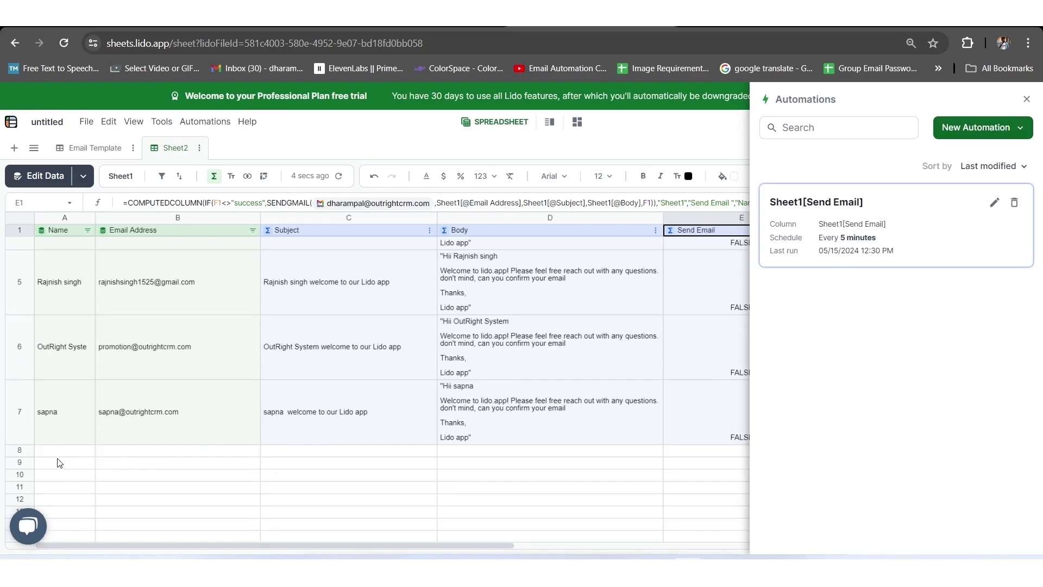
left_click(65, 454)
left_click(816, 202)
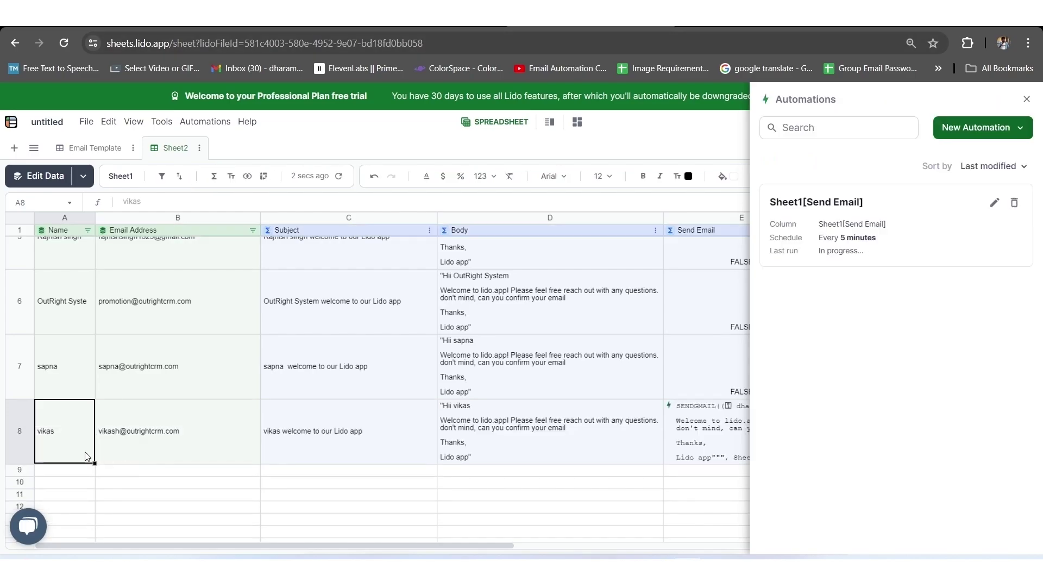
left_click(345, 436)
left_click(550, 506)
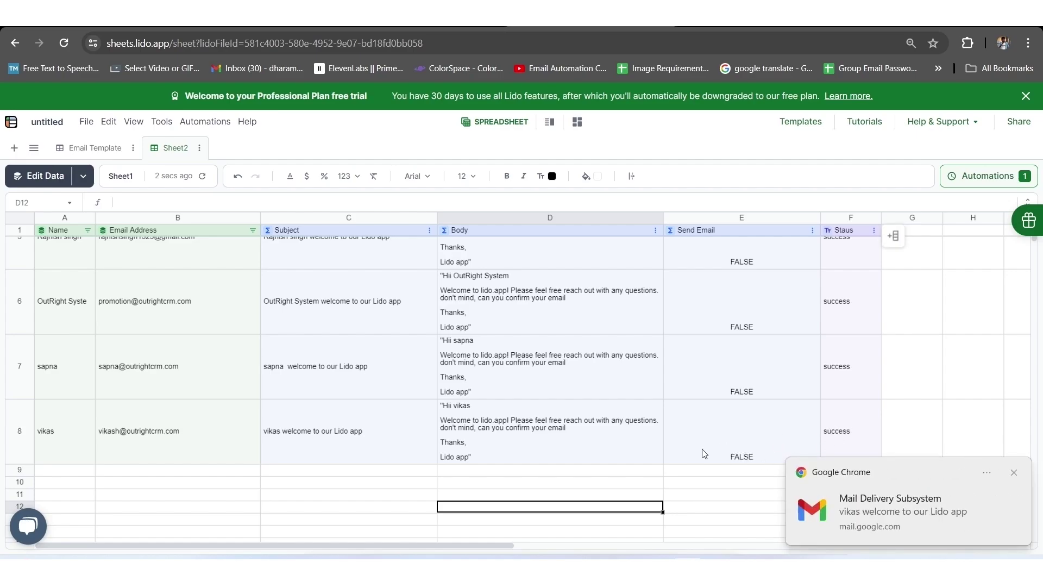
scroll(508, 439, "up", 5)
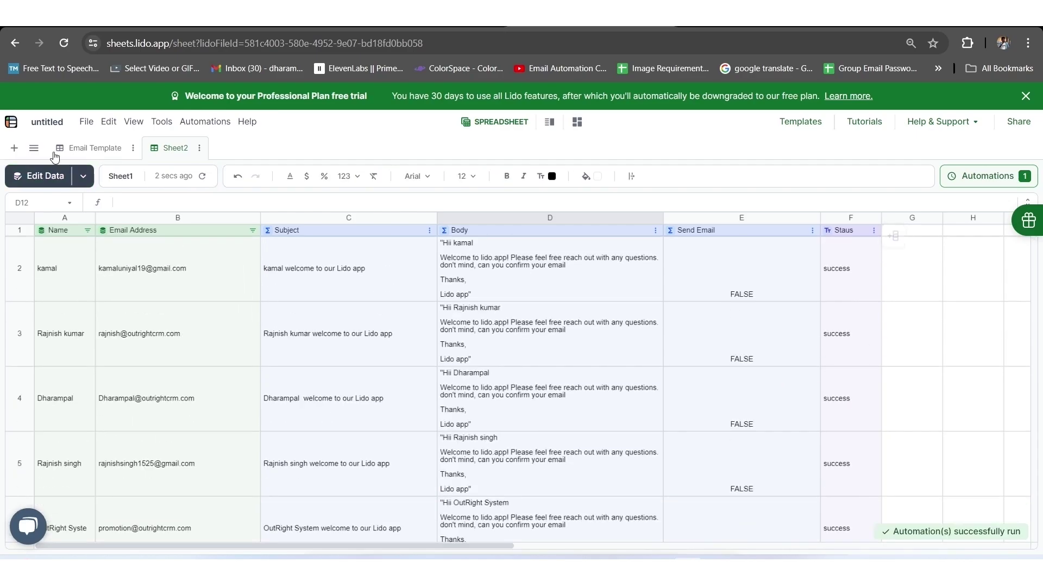